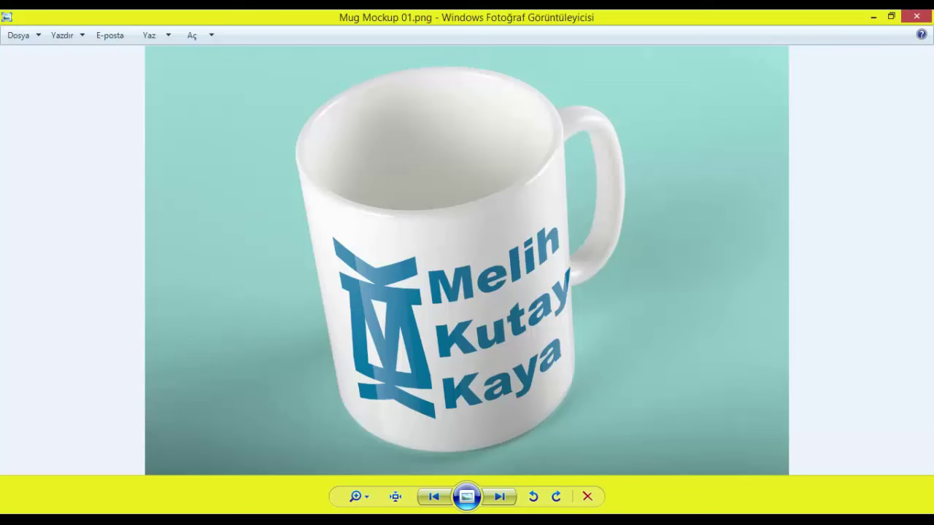
Switch from the mug mockup preview to the Original Mockups site in the browser
click(148, 519)
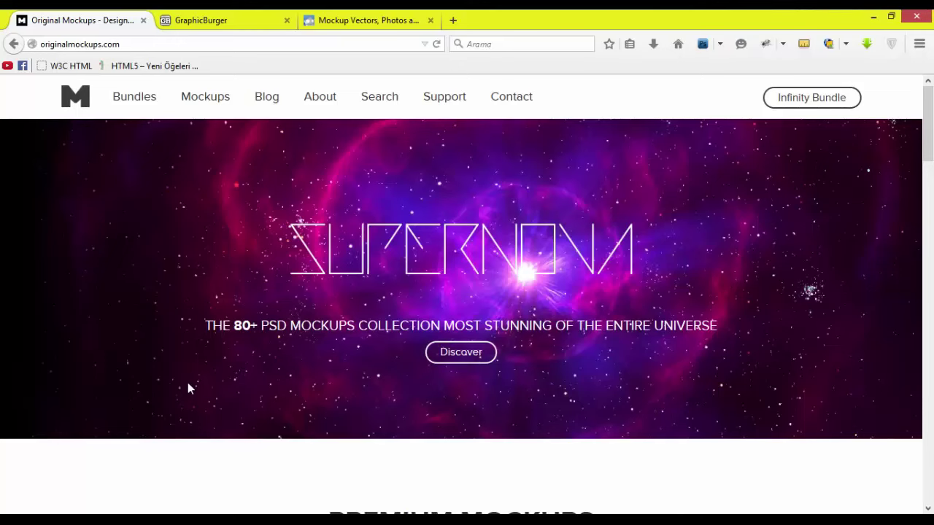
scroll(241, 197, down, 3)
scroll(146, 131, up, 2)
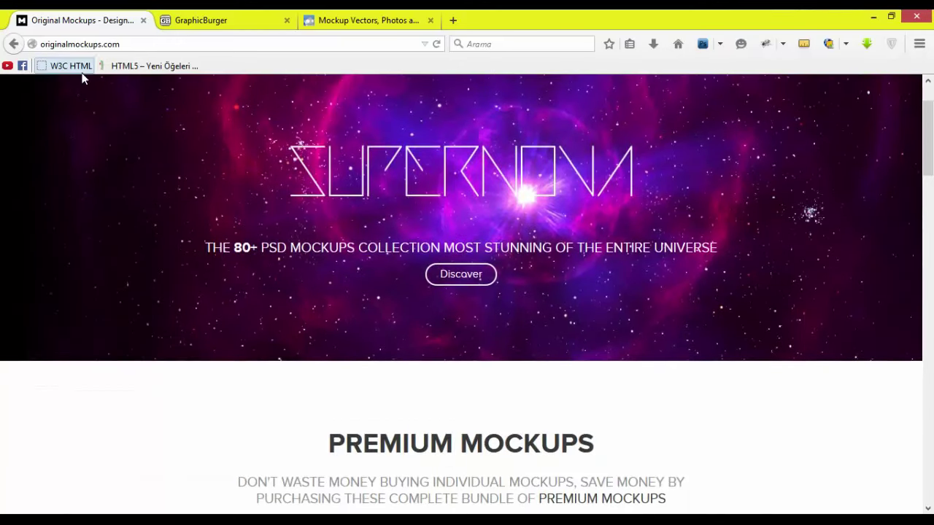
click(214, 19)
click(310, 20)
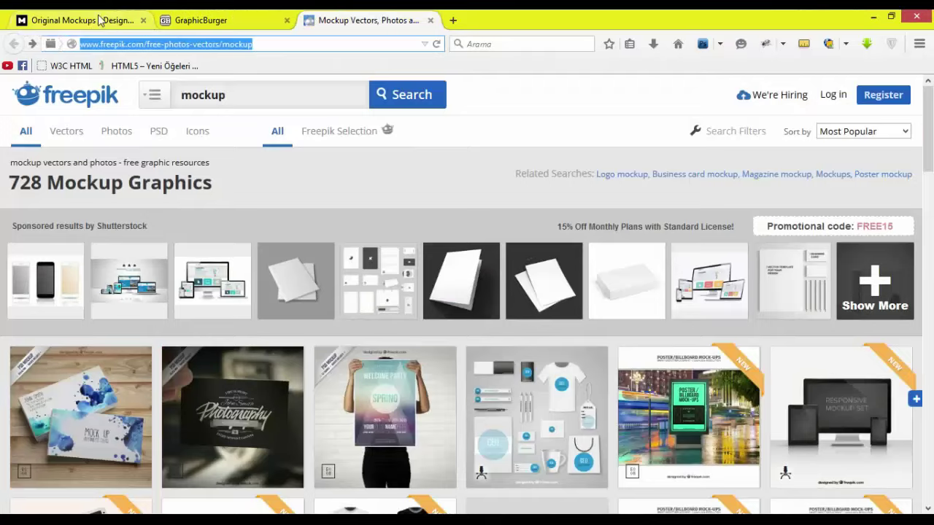
click(103, 20)
drag(48, 44, 103, 44)
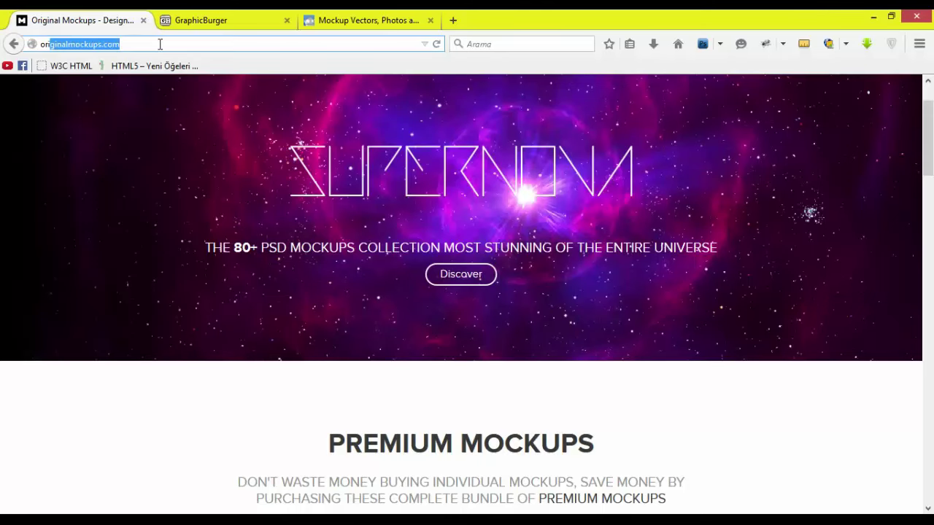
scroll(214, 222, down, 2)
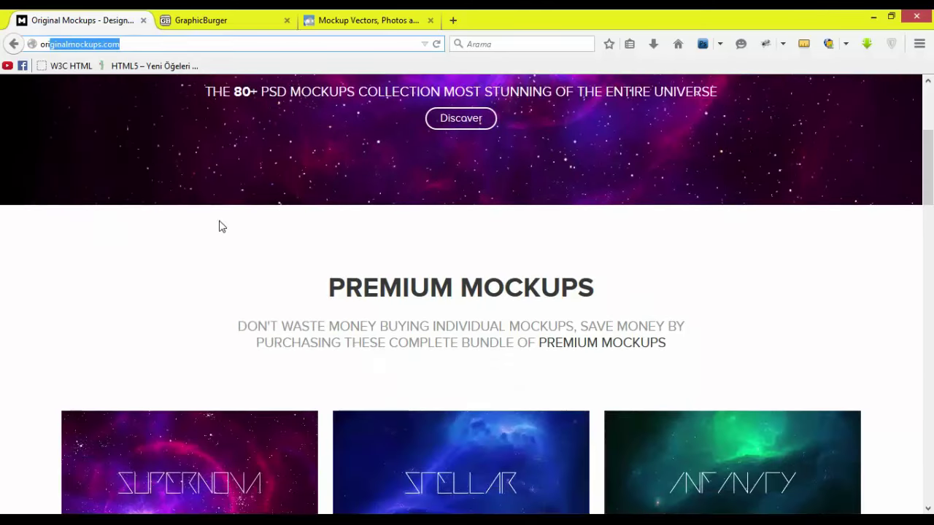
scroll(219, 224, down, 3)
scroll(271, 348, down, 2)
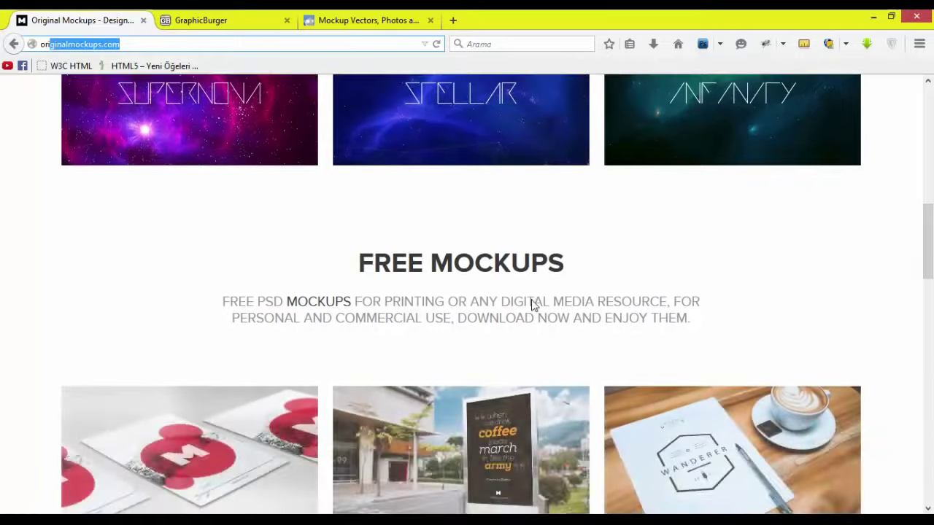
scroll(349, 364, up, 1)
scroll(350, 364, down, 3)
scroll(321, 229, up, 1)
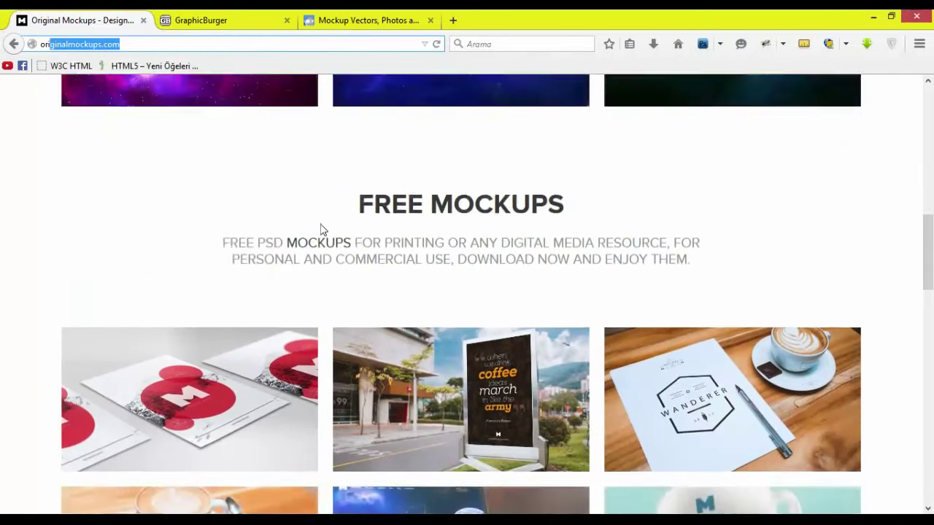
scroll(169, 223, up, 7)
scroll(169, 224, up, 2)
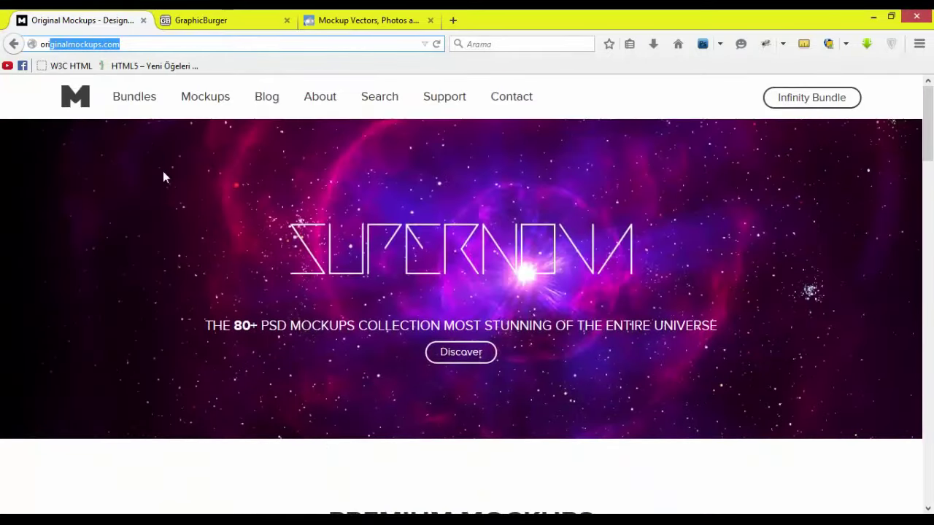
Browse the first page of Original Mockups' free PSD mockups, then go to page 2
click(208, 105)
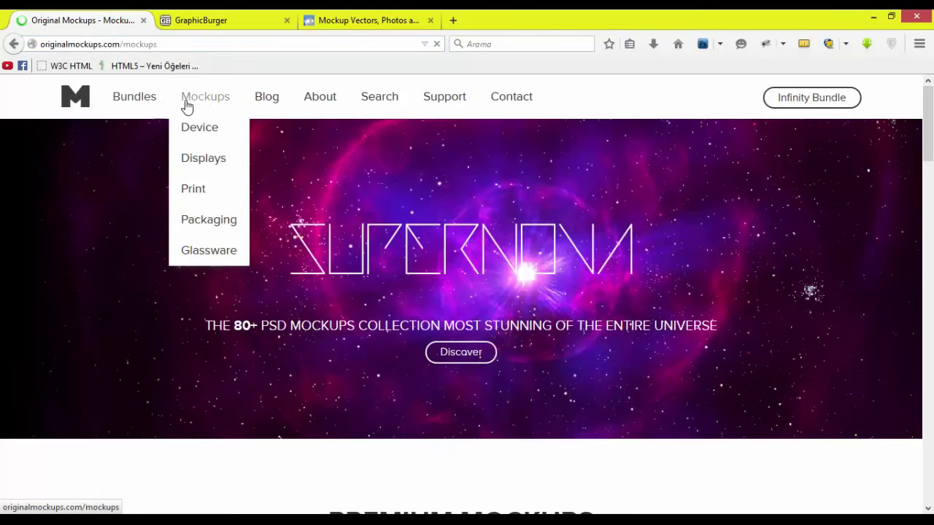
scroll(153, 270, down, 3)
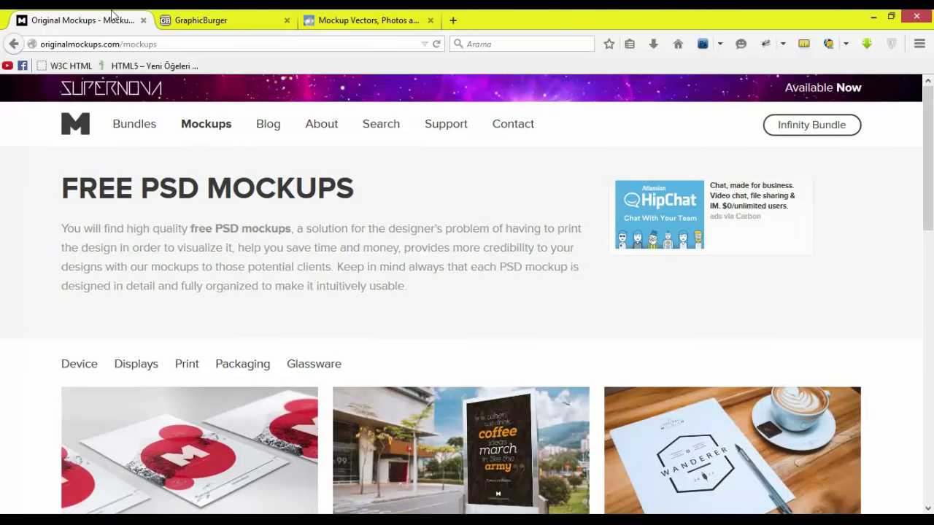
scroll(245, 375, down, 2)
scroll(248, 379, down, 4)
scroll(306, 343, down, 2)
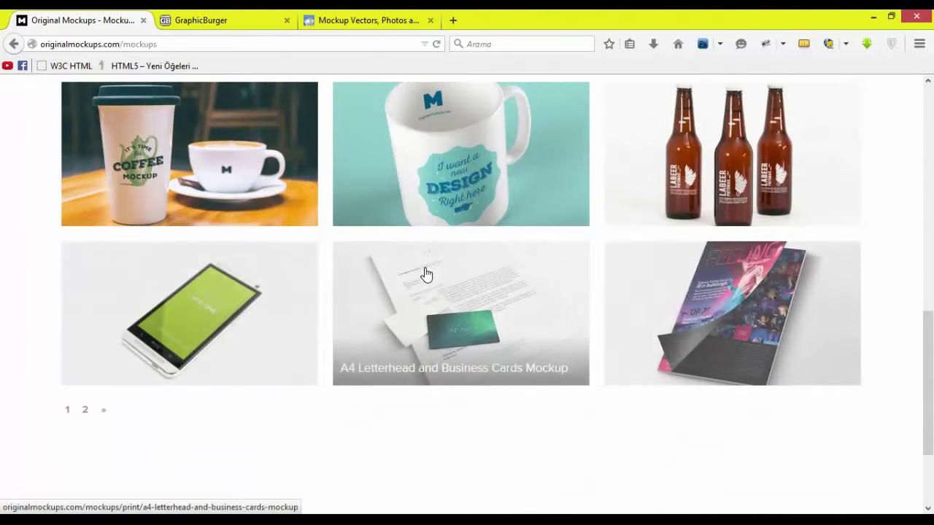
scroll(485, 246, up, 1)
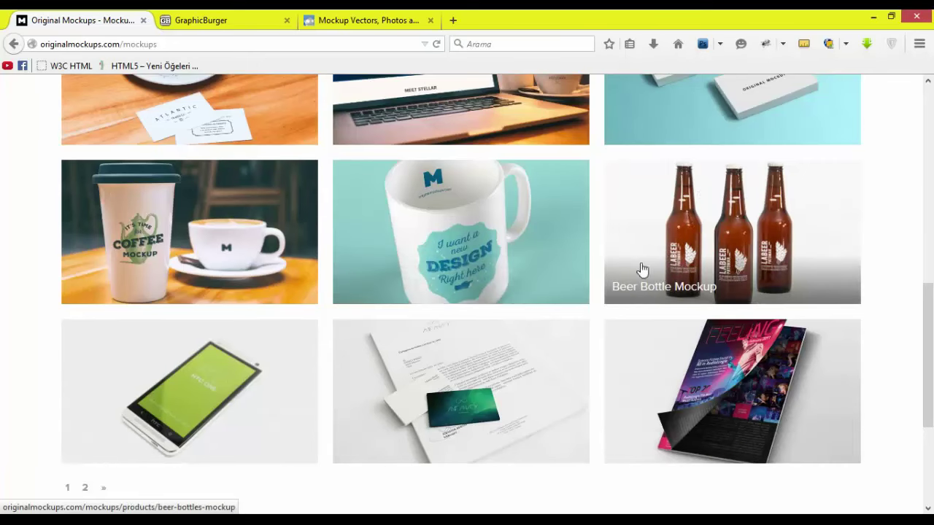
scroll(369, 325, down, 2)
scroll(304, 251, up, 4)
scroll(235, 314, down, 2)
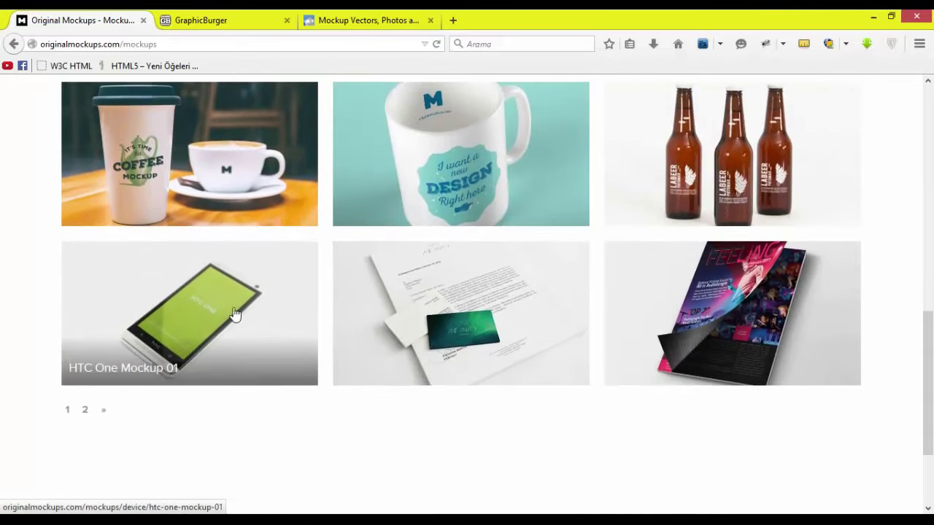
scroll(181, 332, up, 2)
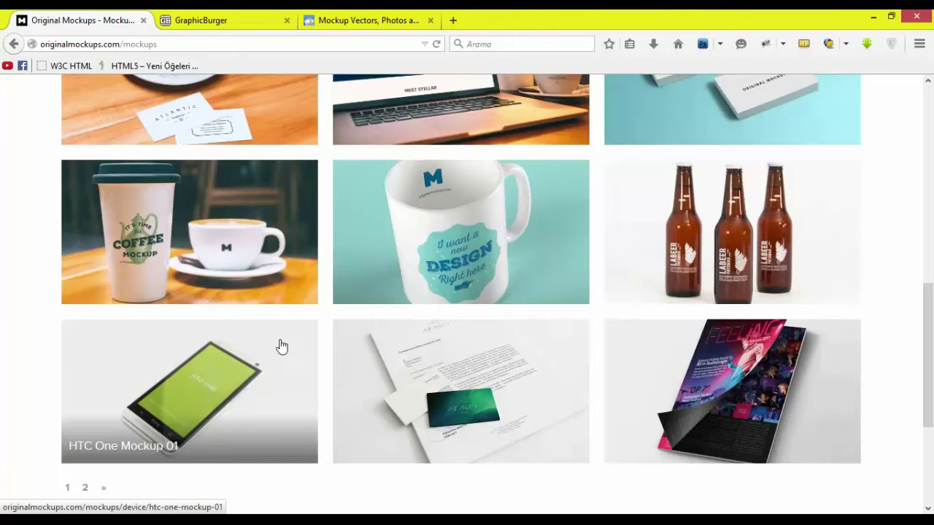
scroll(282, 343, down, 2)
scroll(150, 272, up, 2)
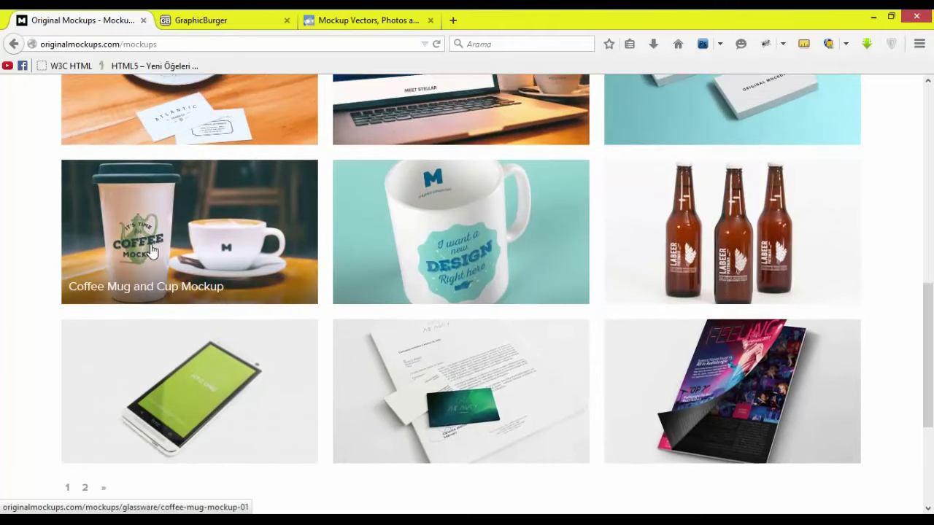
scroll(448, 267, down, 2)
scroll(458, 269, down, 4)
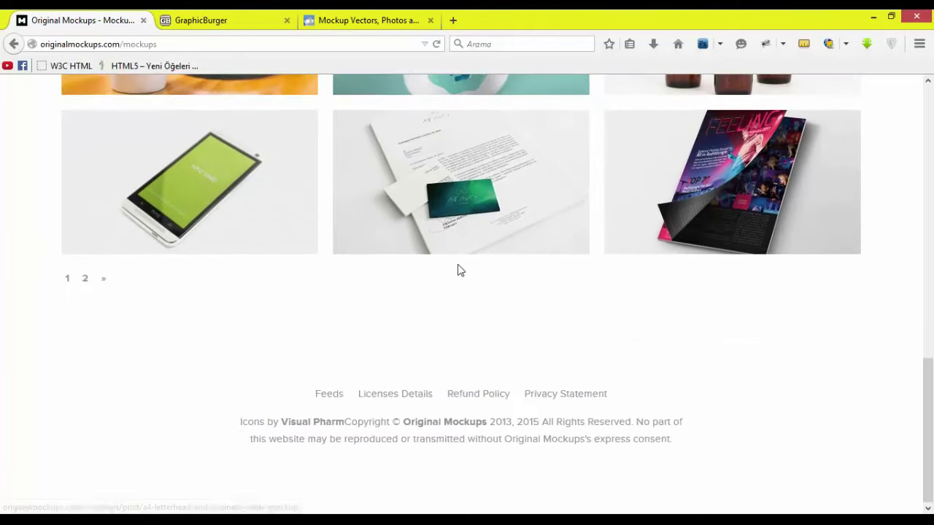
scroll(380, 245, up, 9)
scroll(241, 390, down, 2)
scroll(68, 423, down, 4)
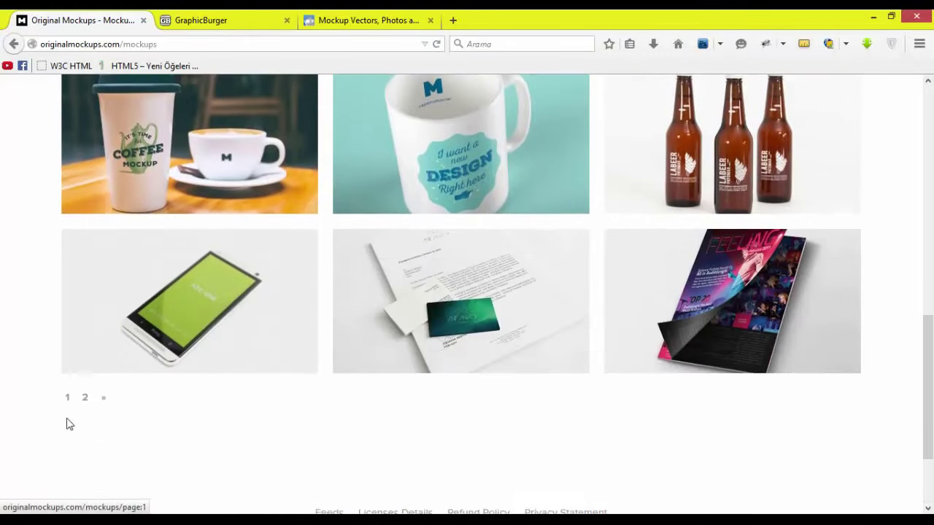
click(89, 399)
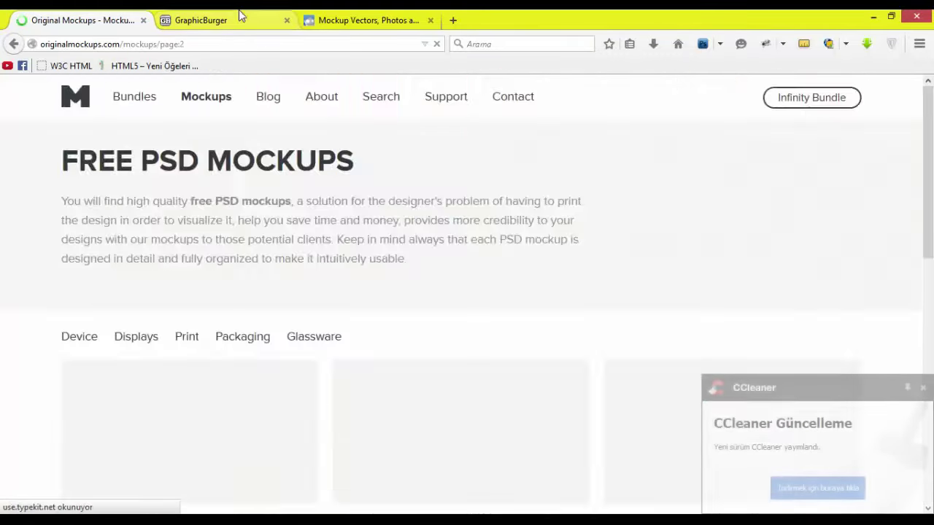
Switch to the GraphicBurger tab and open its Mock-Ups category
click(214, 21)
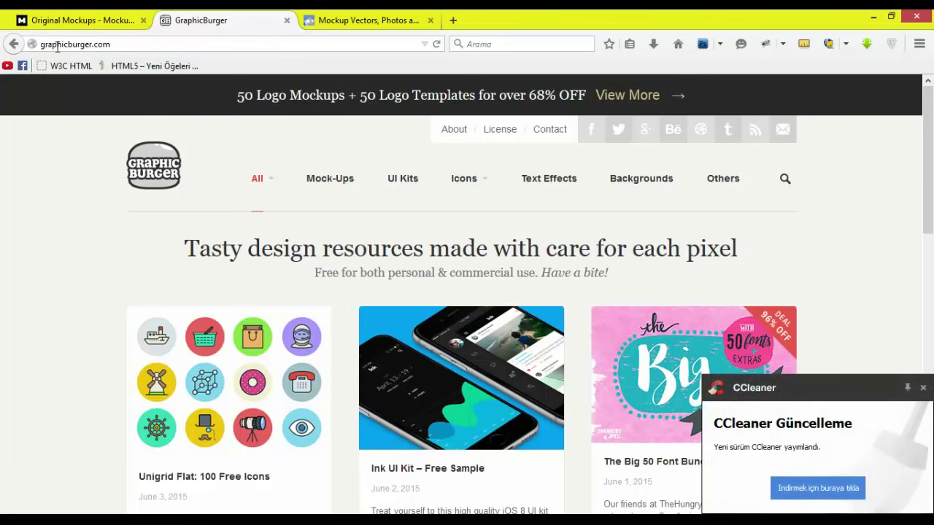
mouse_move(79, 45)
mouse_down()
mouse_move(62, 45)
mouse_move(88, 47)
mouse_up()
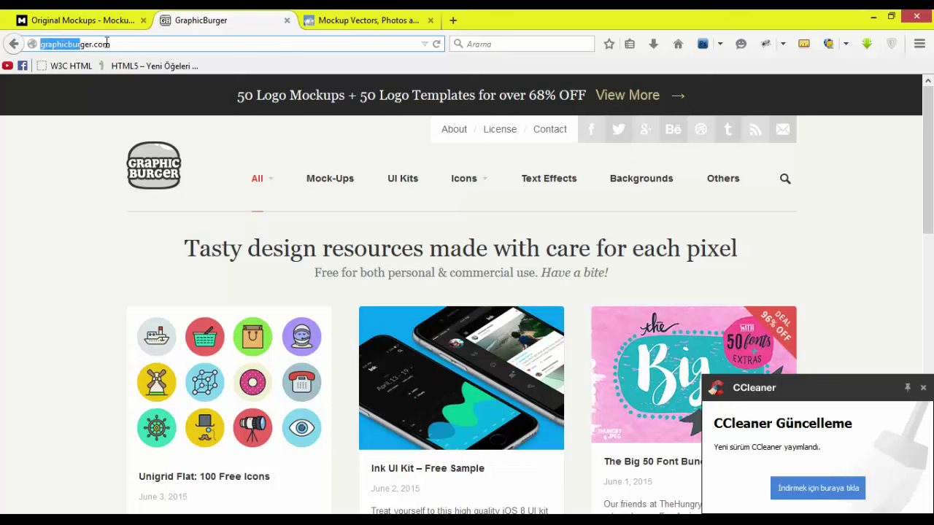
click(57, 163)
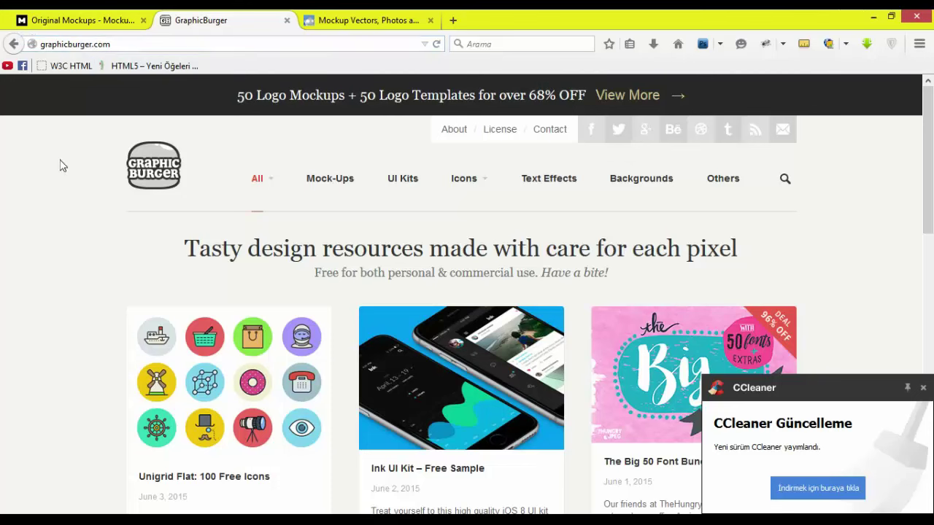
click(109, 44)
click(65, 252)
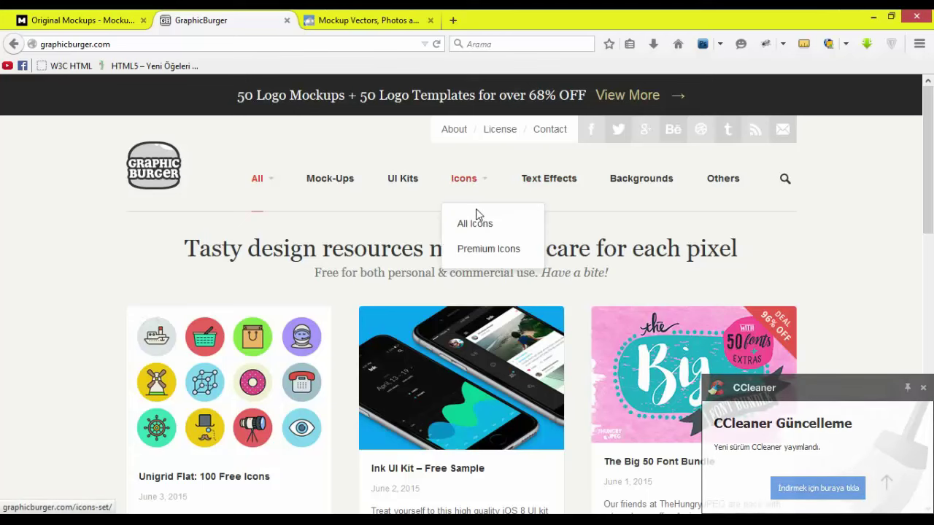
click(328, 186)
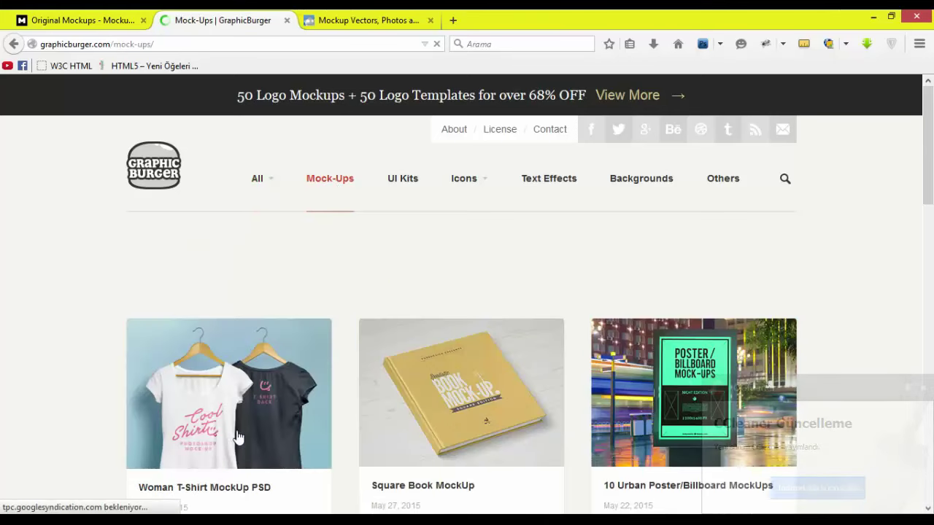
Scroll through GraphicBurger's mock-up listings, then move to the Freepik mockup results tab
scroll(248, 383, down, 1)
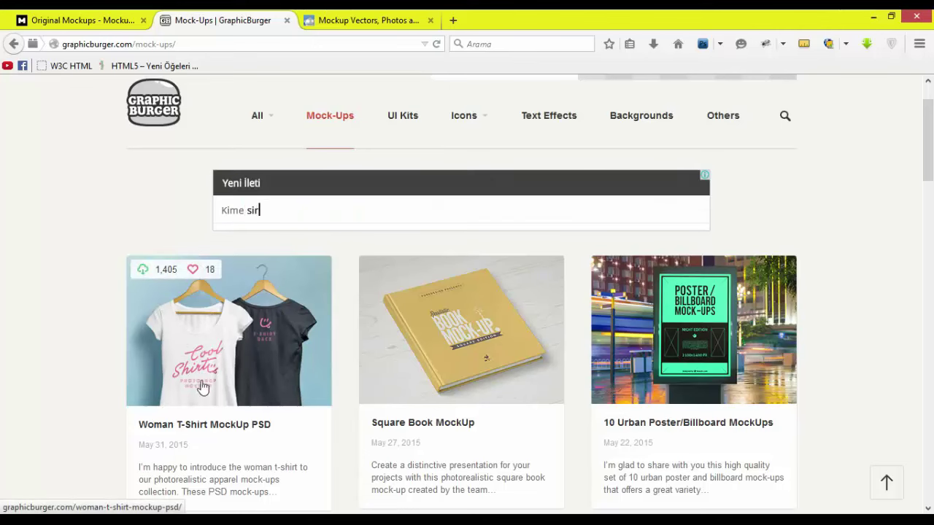
scroll(339, 388, down, 3)
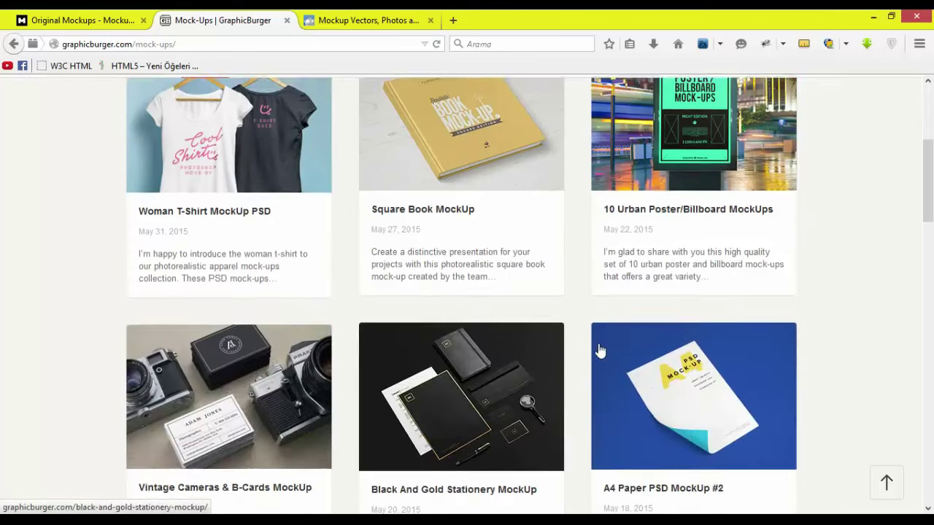
scroll(719, 310, up, 3)
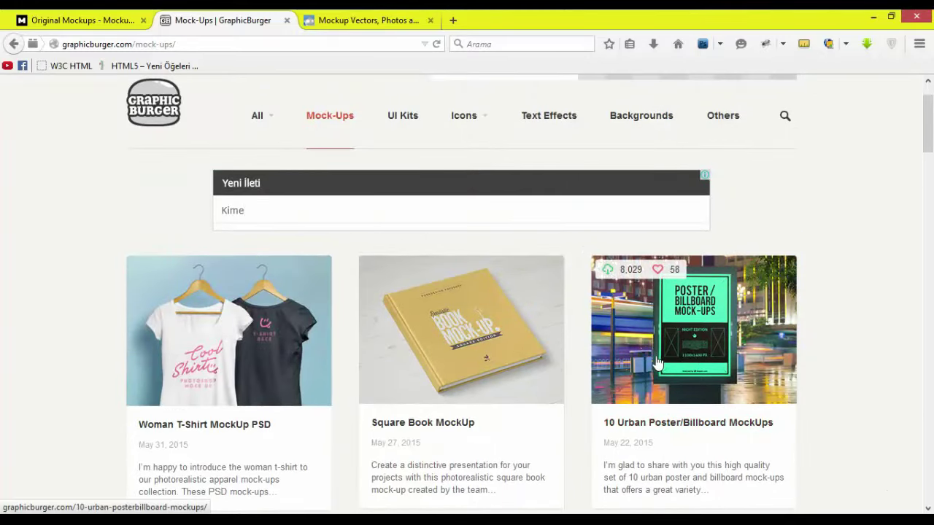
scroll(657, 363, down, 5)
scroll(678, 365, up, 3)
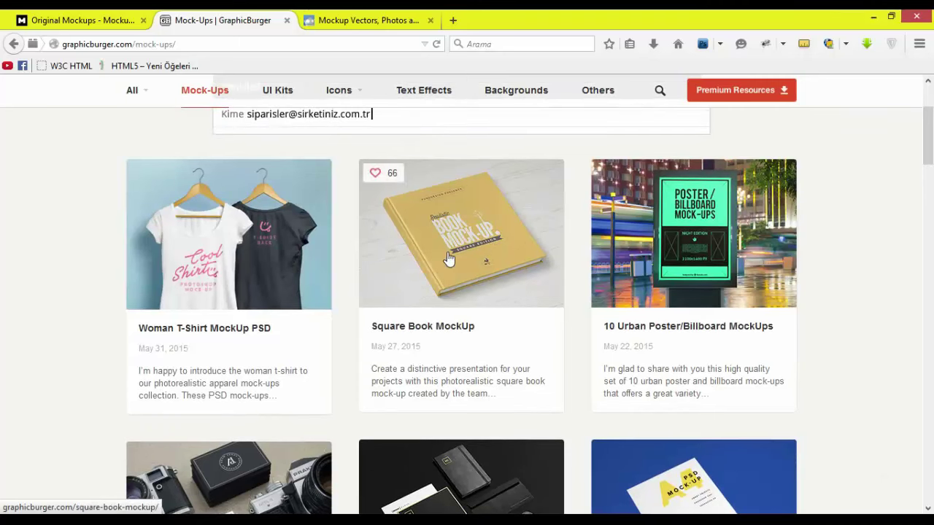
scroll(617, 326, down, 3)
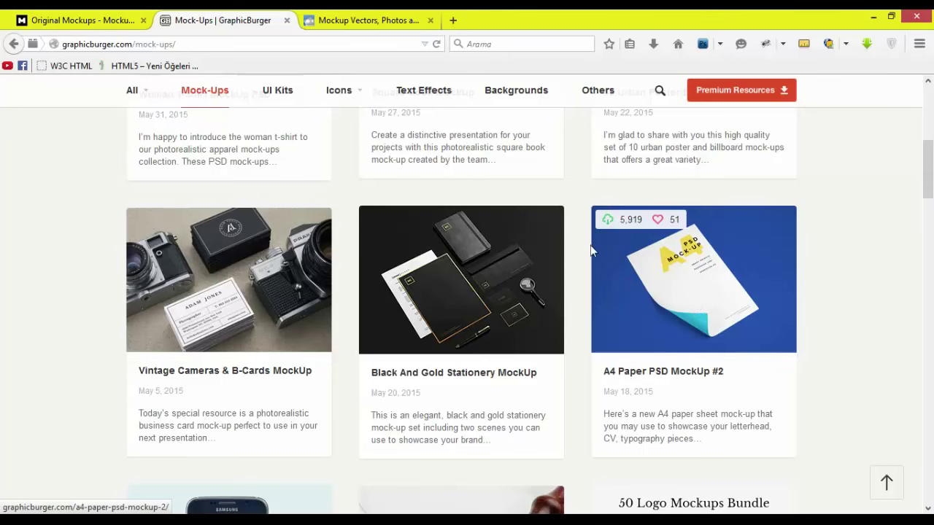
scroll(613, 331, down, 2)
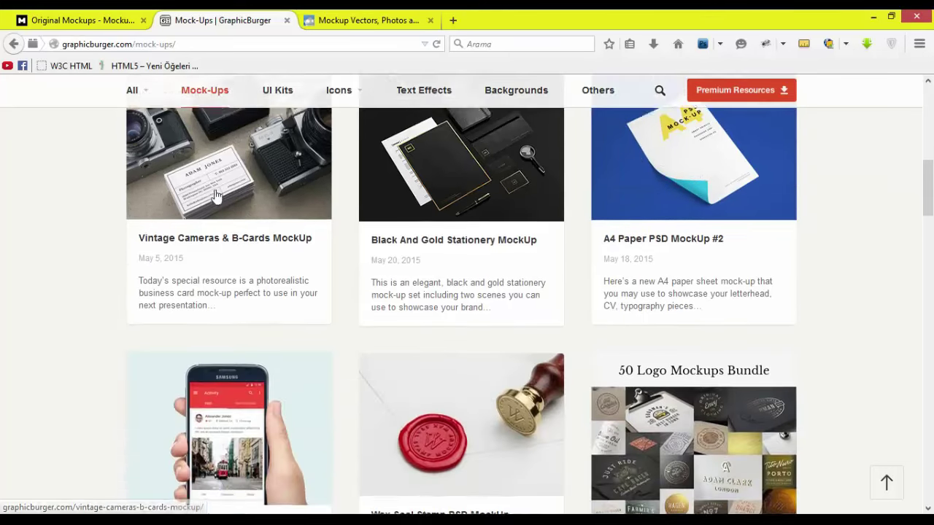
scroll(219, 328, up, 2)
scroll(159, 338, down, 2)
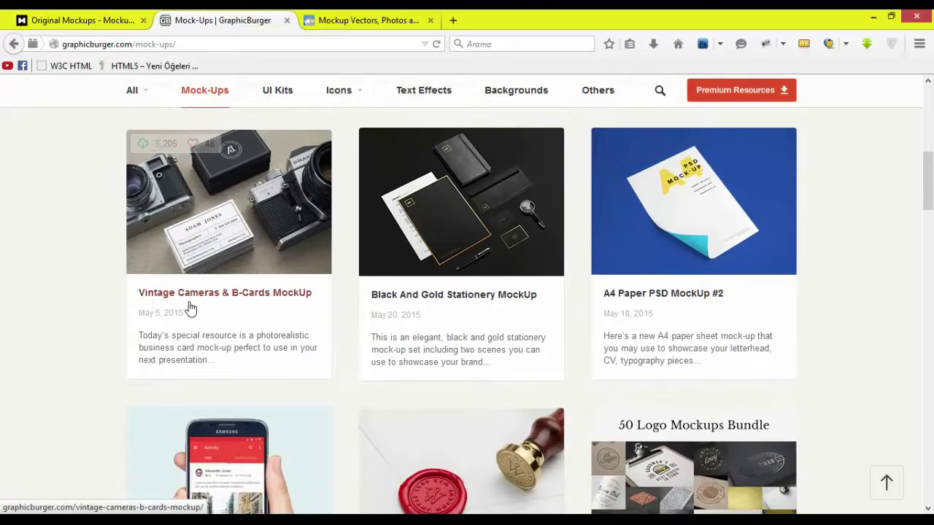
scroll(437, 314, down, 4)
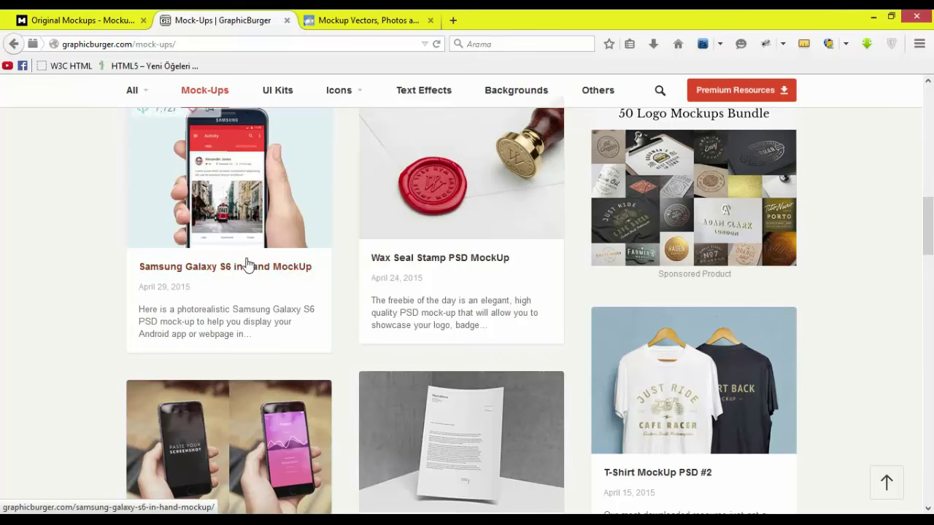
mouse_move(228, 175)
scroll(226, 167, down, 3)
scroll(226, 321, down, 2)
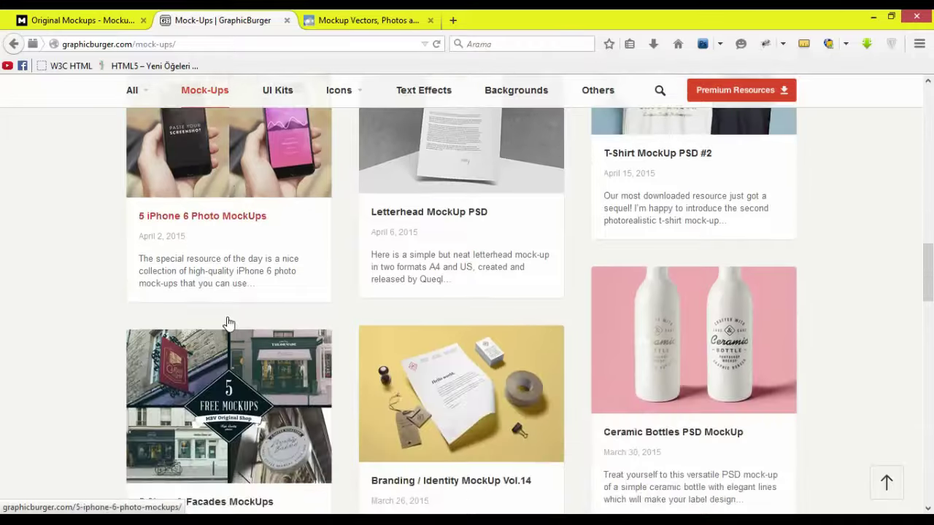
scroll(412, 355, down, 5)
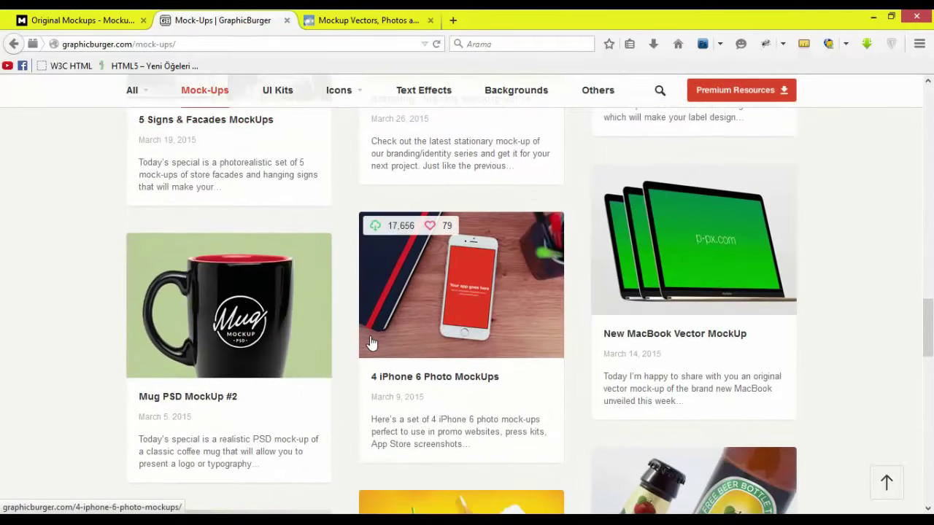
scroll(370, 350, down, 3)
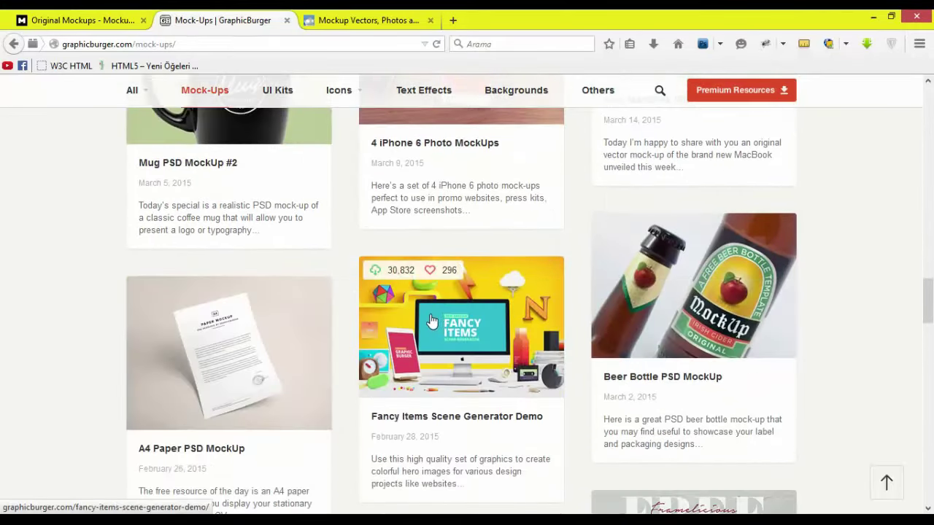
scroll(421, 320, down, 2)
scroll(419, 318, down, 2)
scroll(417, 314, down, 2)
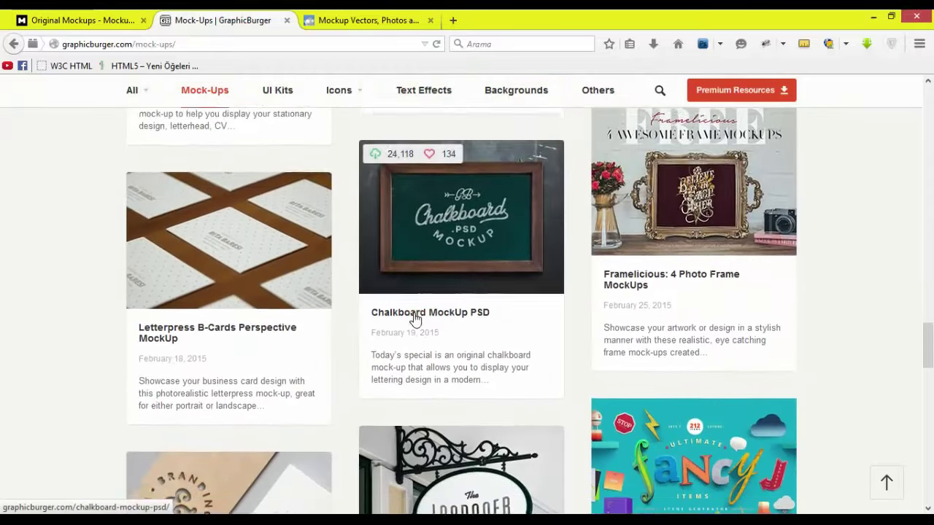
scroll(416, 313, down, 4)
scroll(413, 317, up, 2)
scroll(414, 317, up, 7)
scroll(414, 318, down, 5)
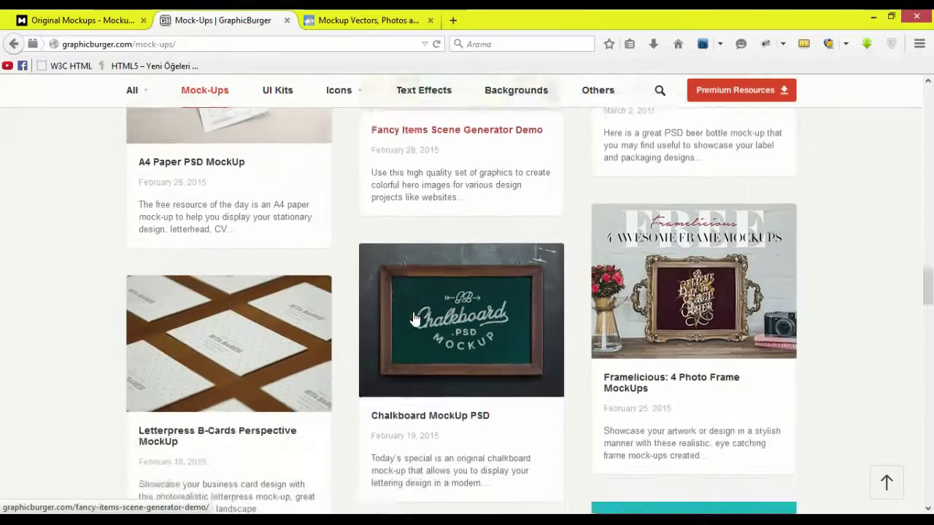
scroll(414, 318, down, 4)
scroll(415, 316, down, 5)
scroll(414, 316, down, 3)
scroll(414, 316, down, 2)
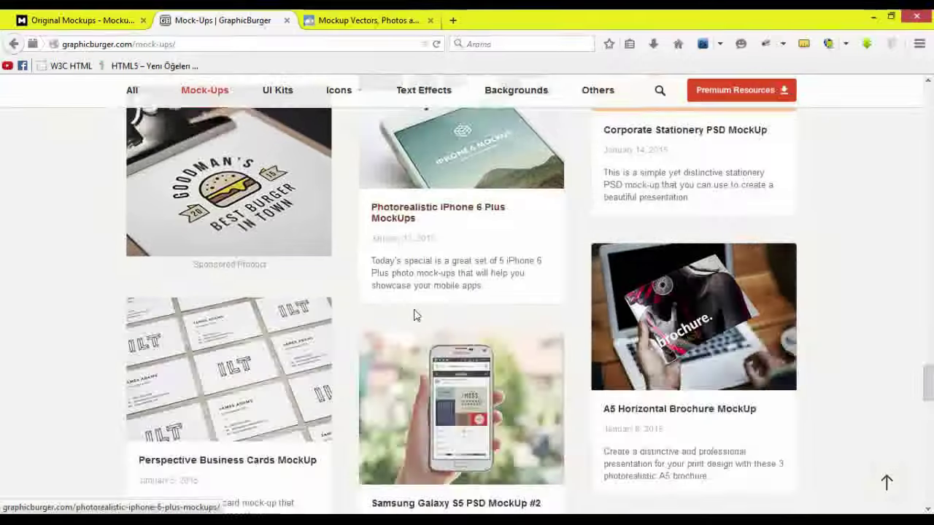
scroll(413, 315, down, 4)
scroll(414, 315, down, 4)
scroll(414, 316, down, 3)
scroll(414, 315, down, 4)
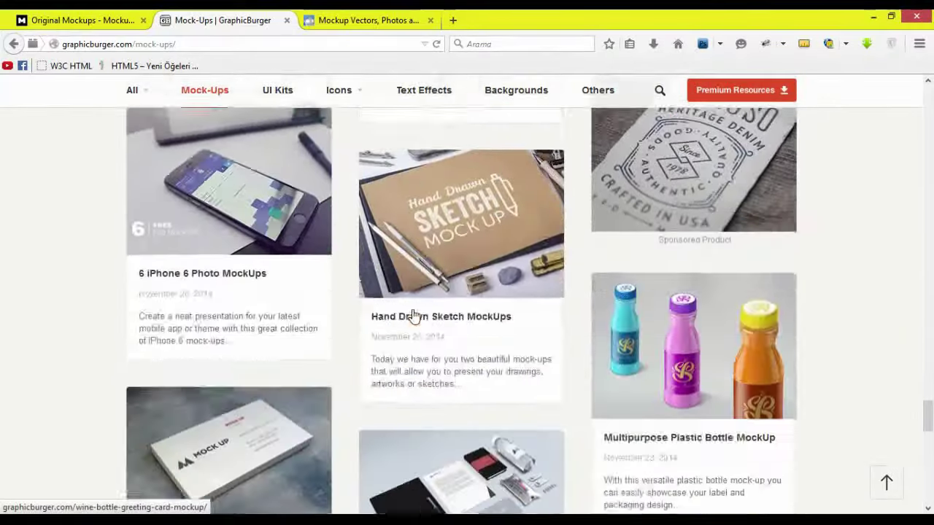
scroll(414, 315, down, 4)
scroll(414, 316, down, 4)
scroll(414, 315, down, 4)
scroll(413, 316, down, 4)
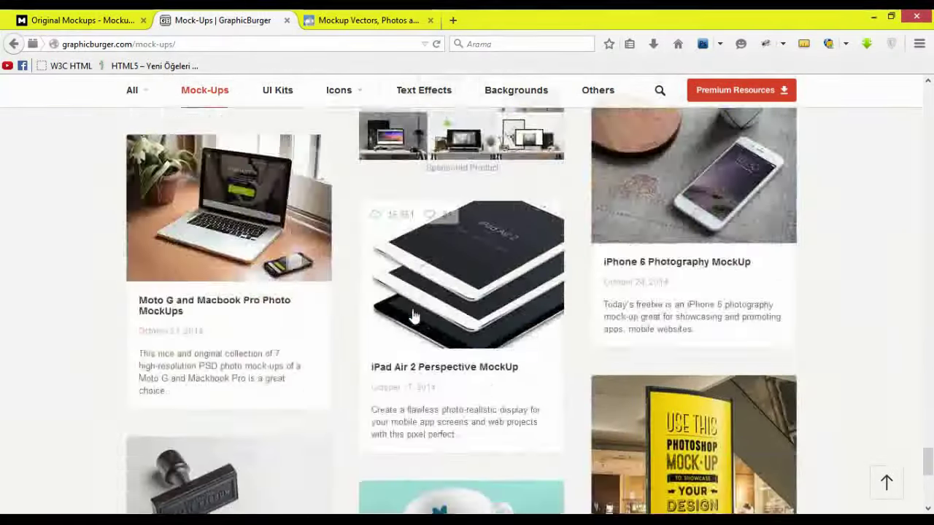
scroll(414, 315, down, 4)
scroll(414, 315, down, 1)
scroll(414, 313, down, 2)
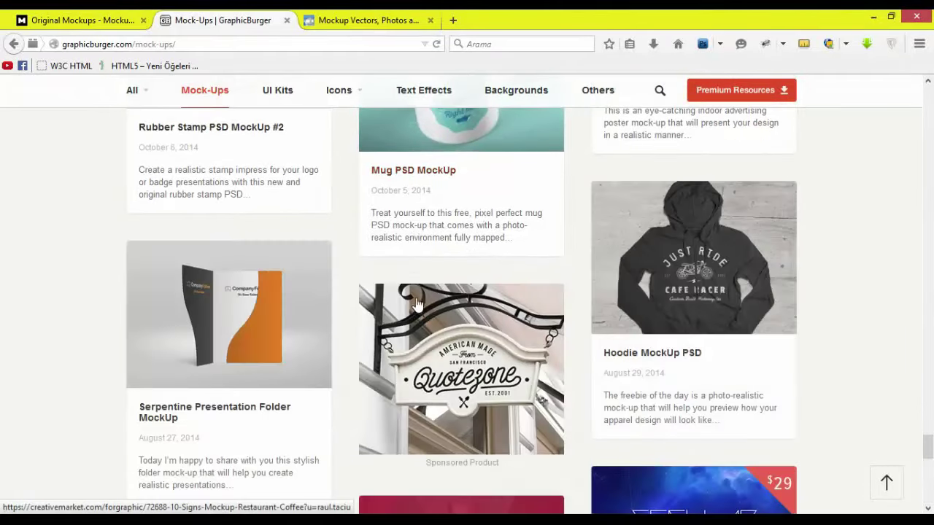
scroll(423, 332, down, 4)
scroll(434, 344, up, 1)
scroll(433, 344, up, 2)
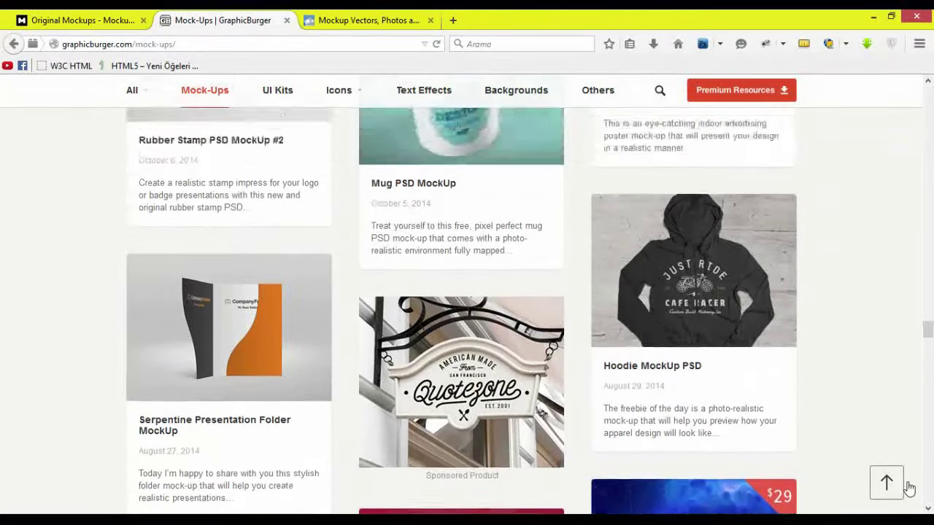
scroll(433, 344, up, 5)
scroll(433, 345, up, 5)
key(ctrl+Tab)
click(97, 45)
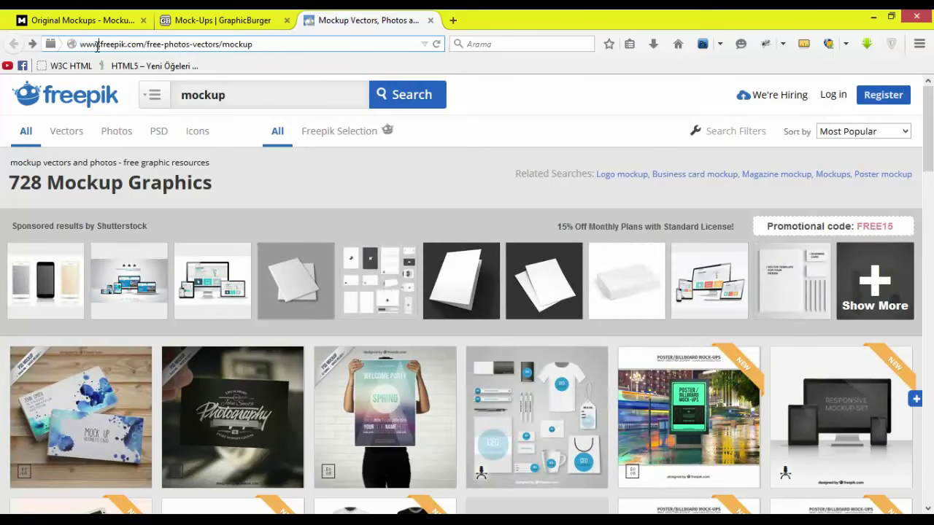
drag(147, 43, 253, 46)
click(551, 125)
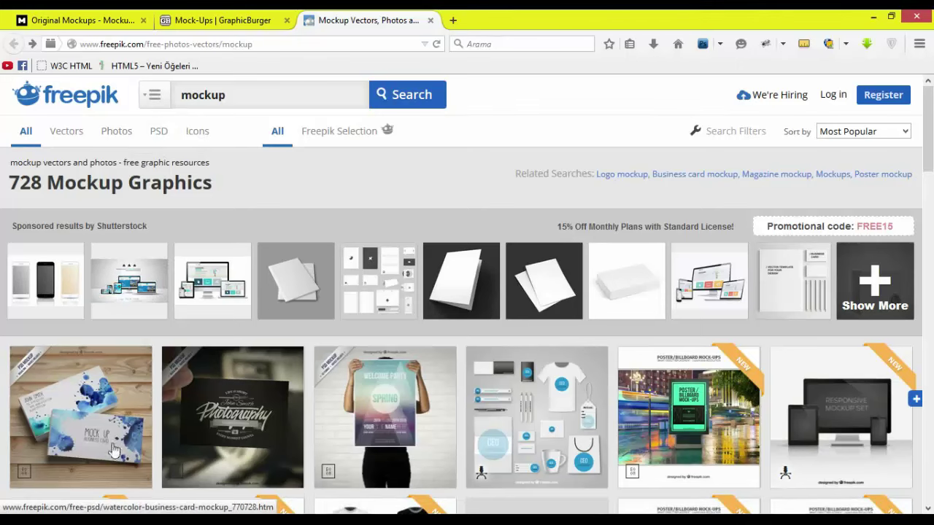
click(222, 427)
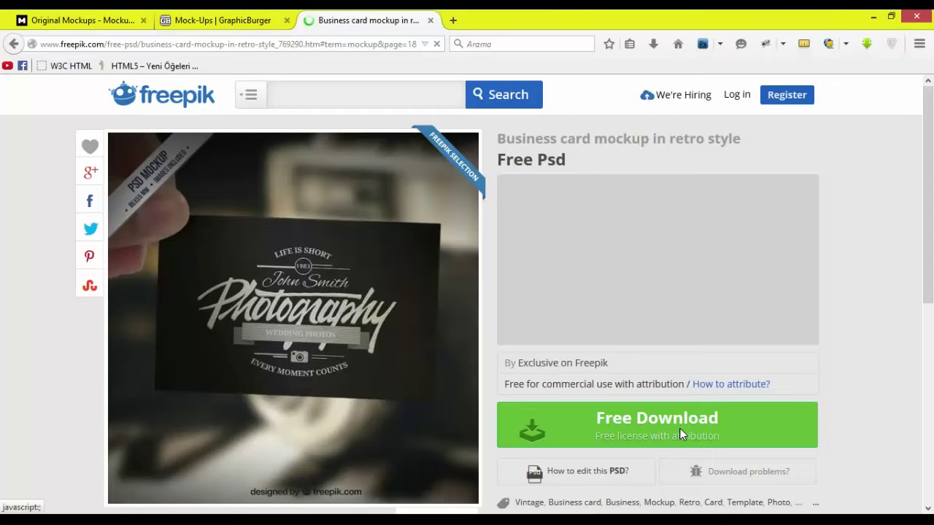
click(680, 434)
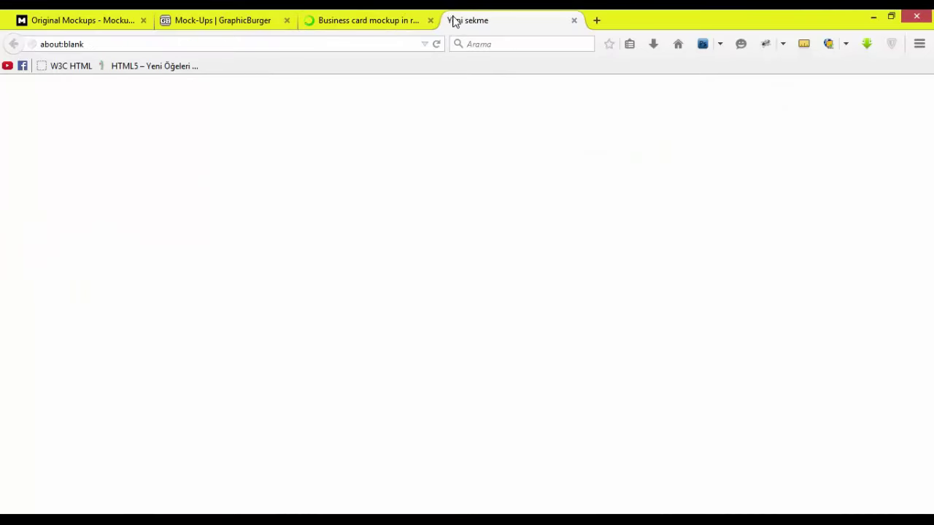
click(573, 21)
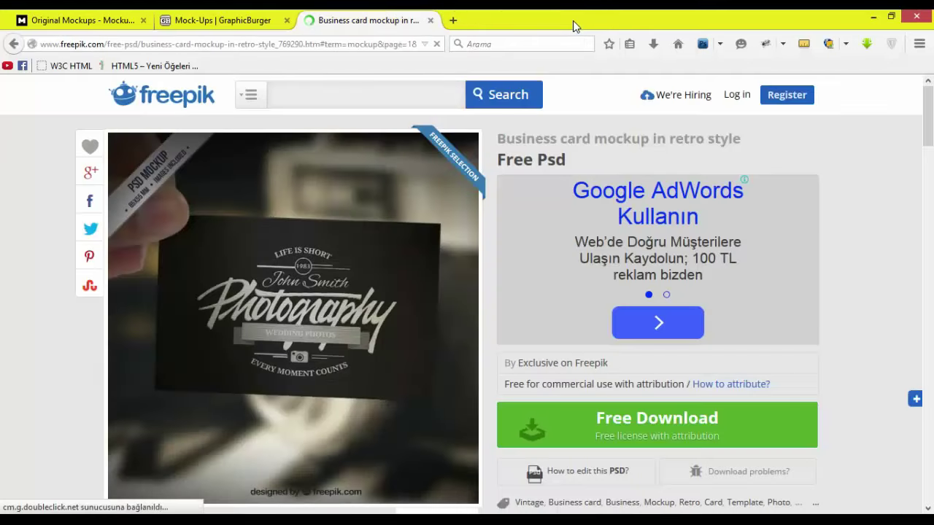
scroll(118, 83, down, 2)
click(14, 44)
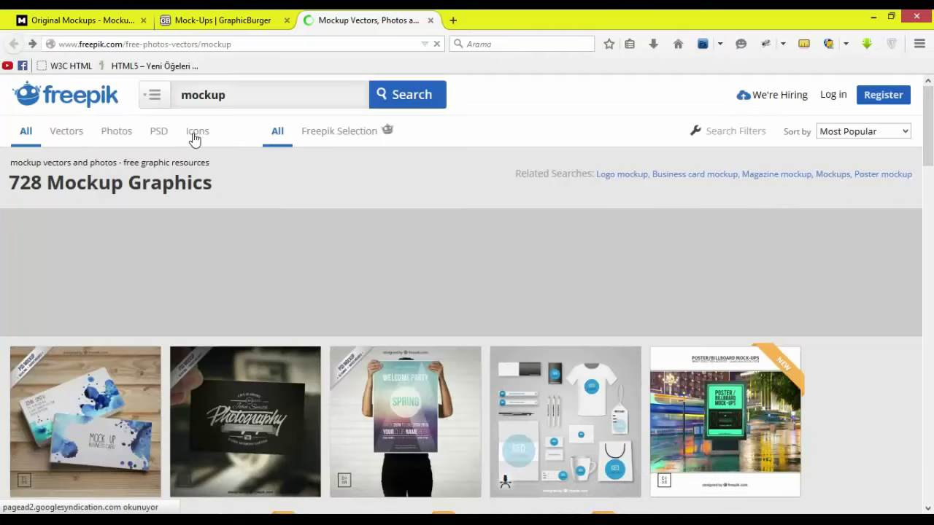
drag(263, 96, 199, 97)
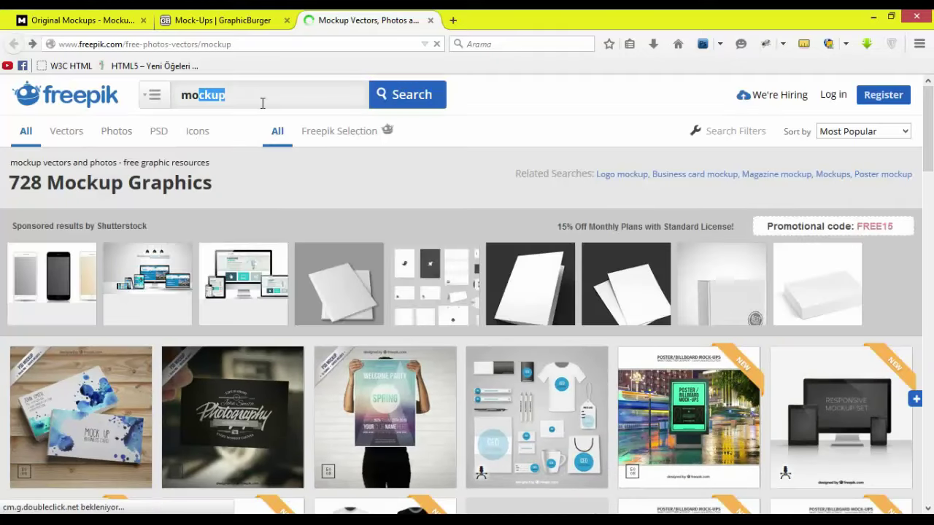
drag(261, 101, 187, 93)
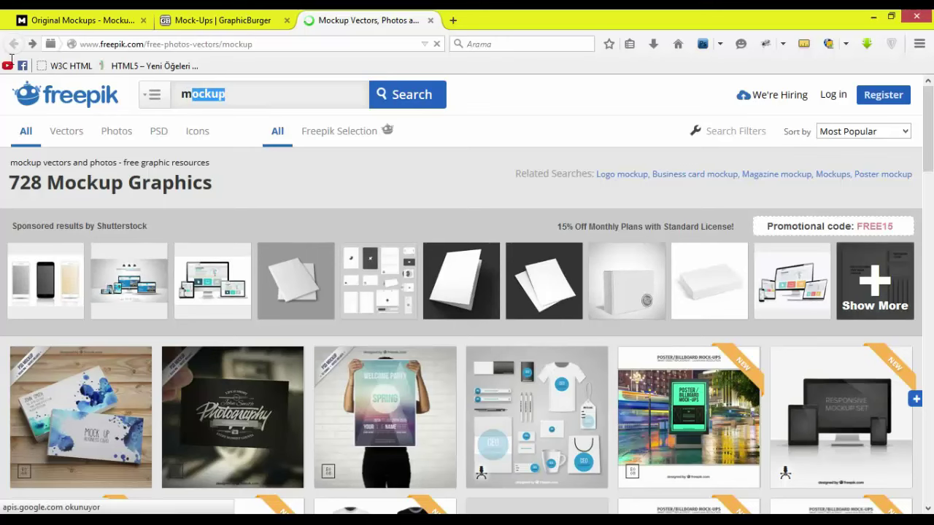
drag(11, 60, 53, 65)
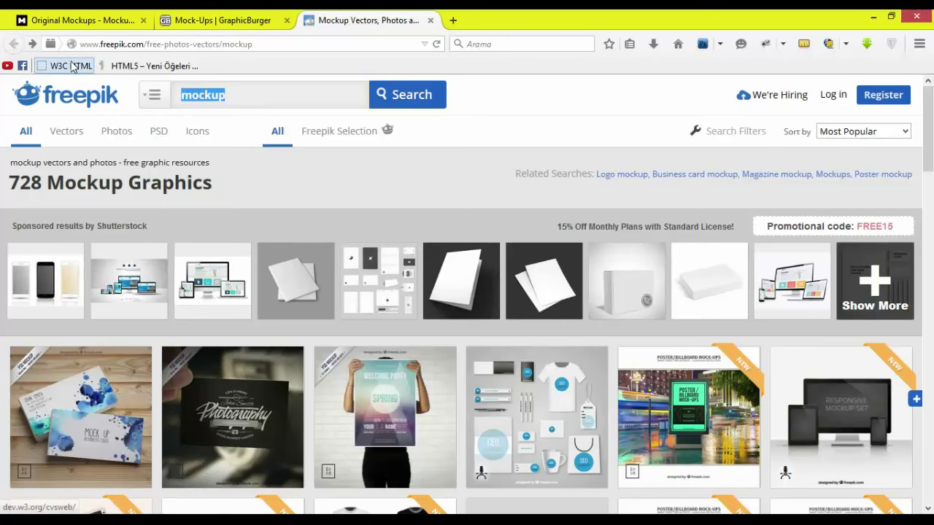
scroll(202, 113, down, 5)
scroll(202, 113, down, 2)
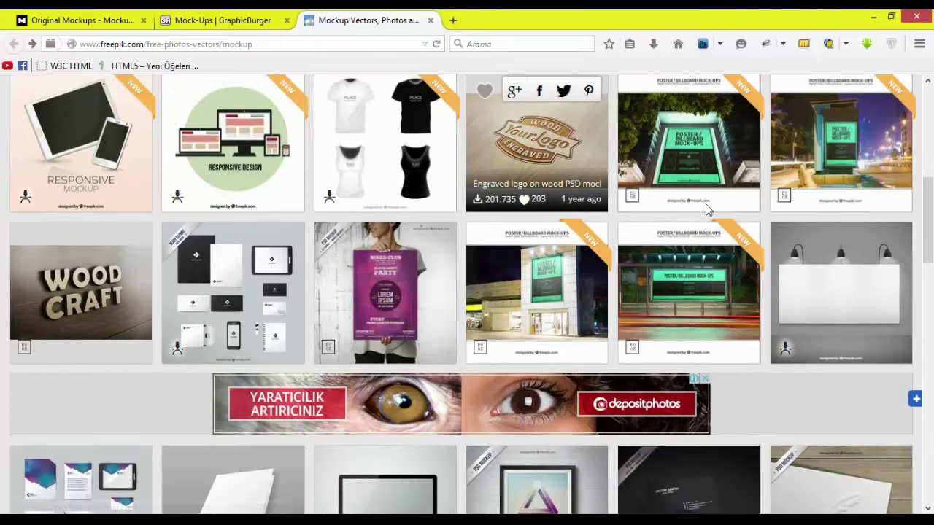
scroll(684, 344, down, 5)
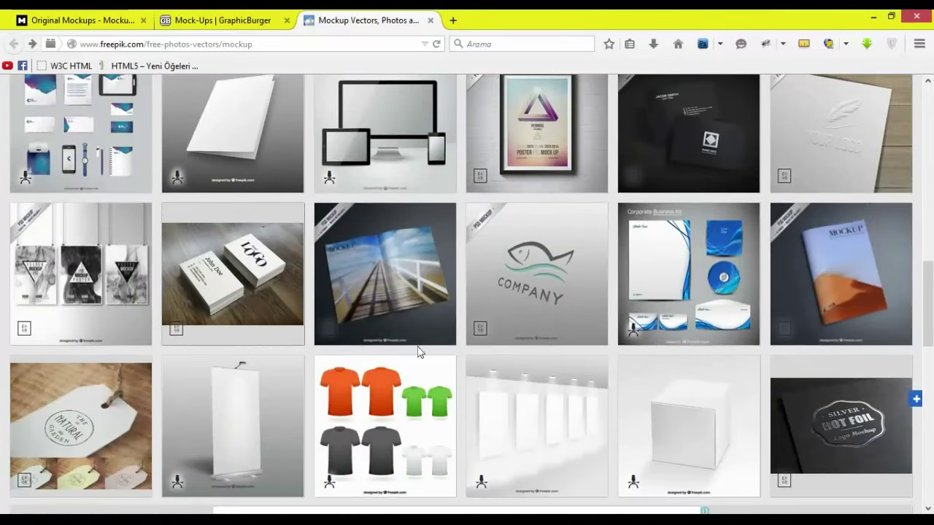
scroll(387, 328, down, 4)
mouse_move(384, 426)
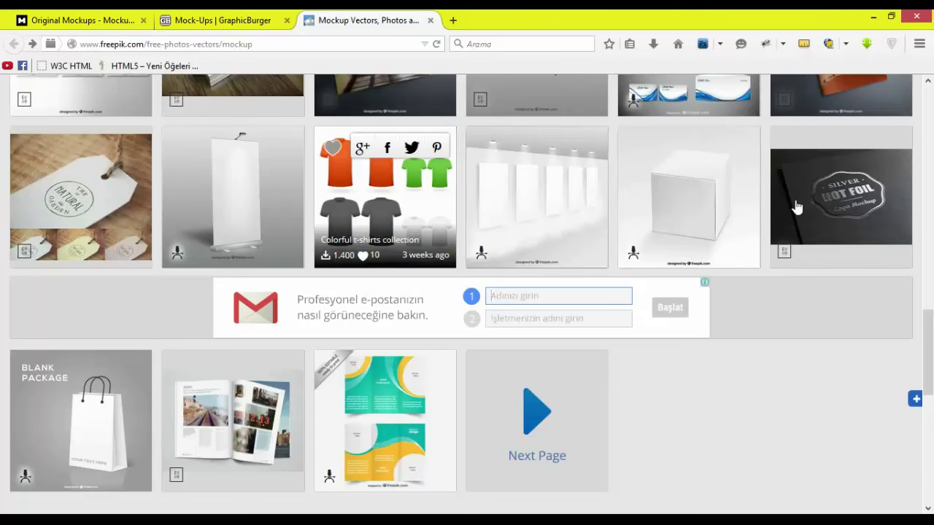
scroll(723, 268, down, 3)
scroll(521, 302, up, 4)
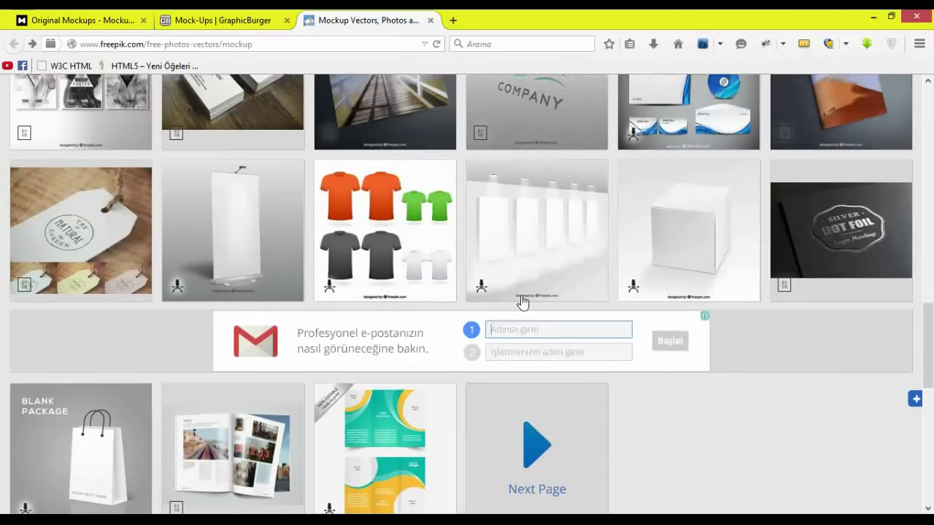
scroll(375, 278, up, 1)
scroll(321, 244, up, 5)
scroll(325, 241, up, 5)
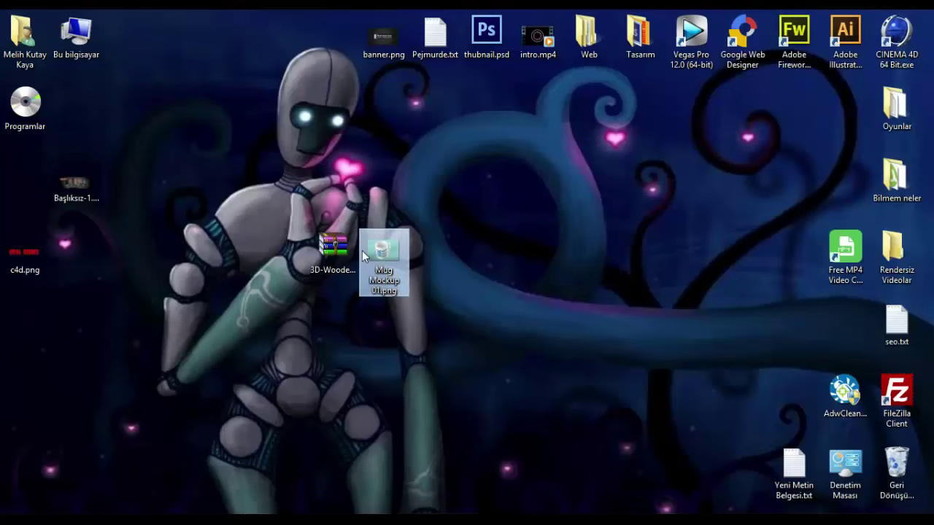
Open the mockup folder in 3D-Wooden-Logo-MockUp.zip and launch 3D Wooden Logo MockUp.psd in Photoshop
click(357, 255)
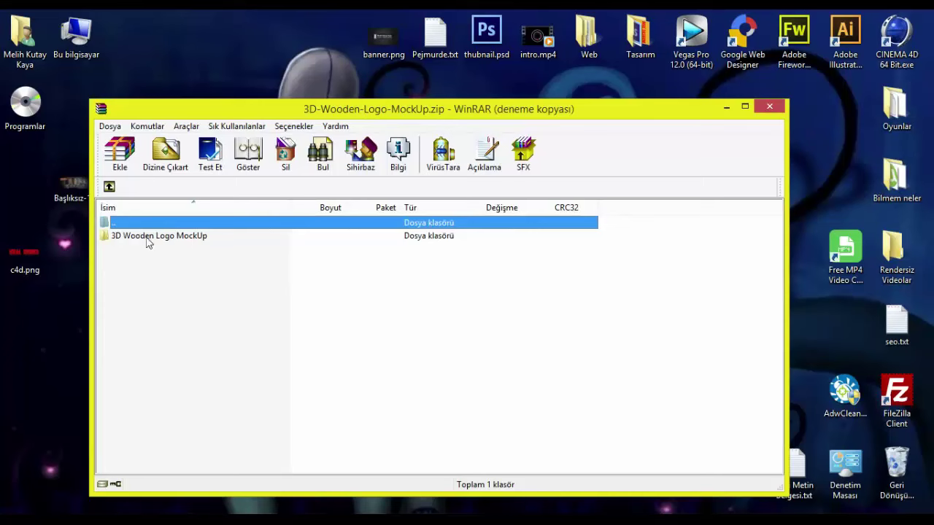
click(153, 240)
double_click(163, 241)
click(504, 307)
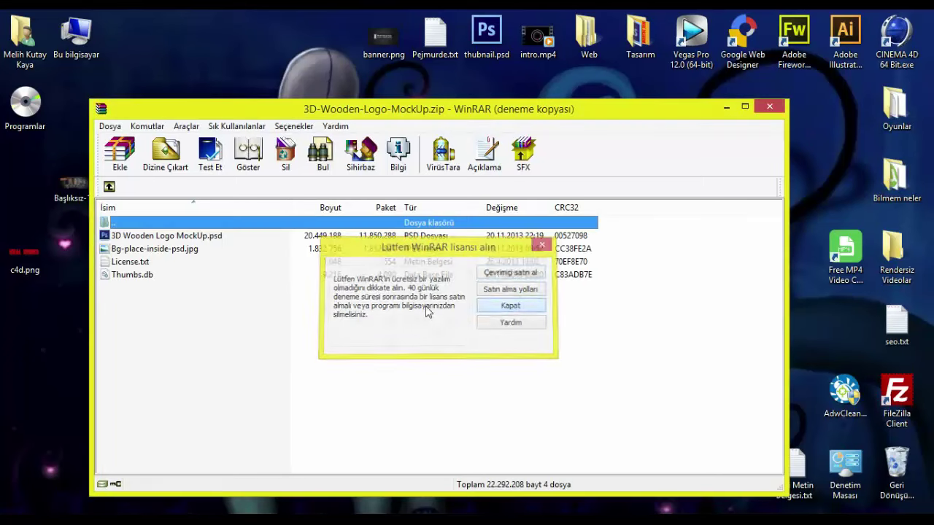
click(130, 275)
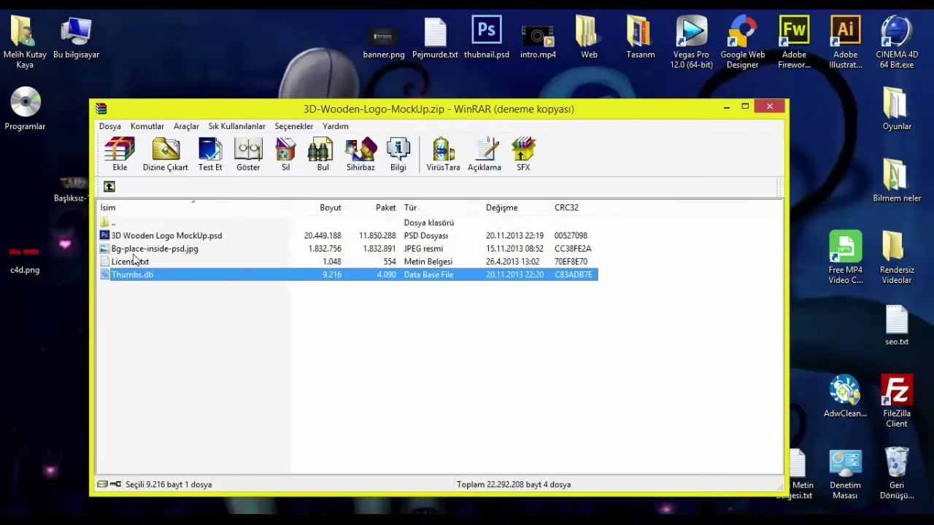
click(142, 239)
double_click(143, 237)
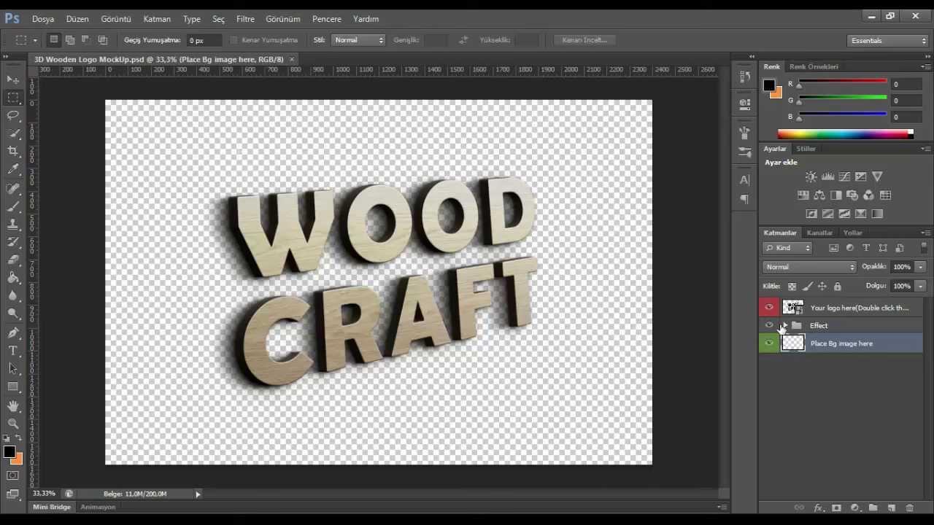
Expand and collapse the Effect, 3D and Shadows layer groups to inspect their contents
click(785, 325)
click(785, 325)
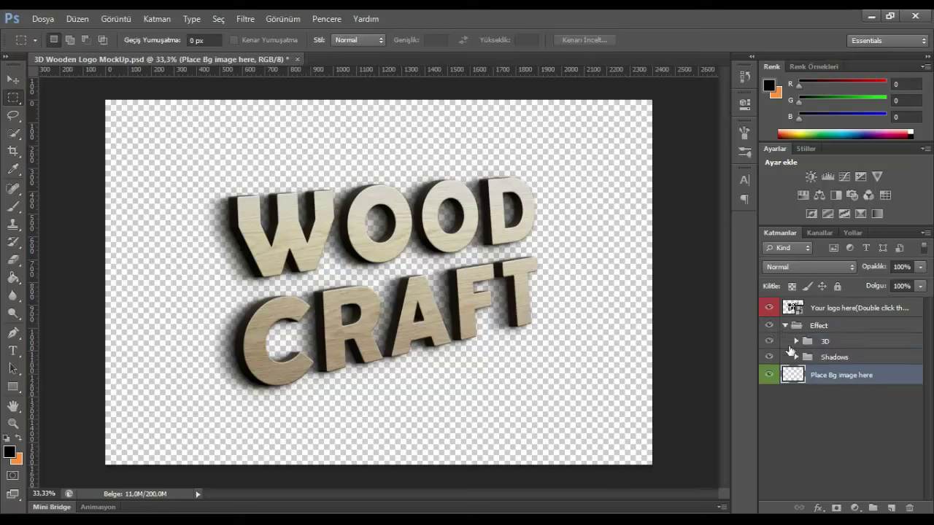
click(795, 341)
click(795, 357)
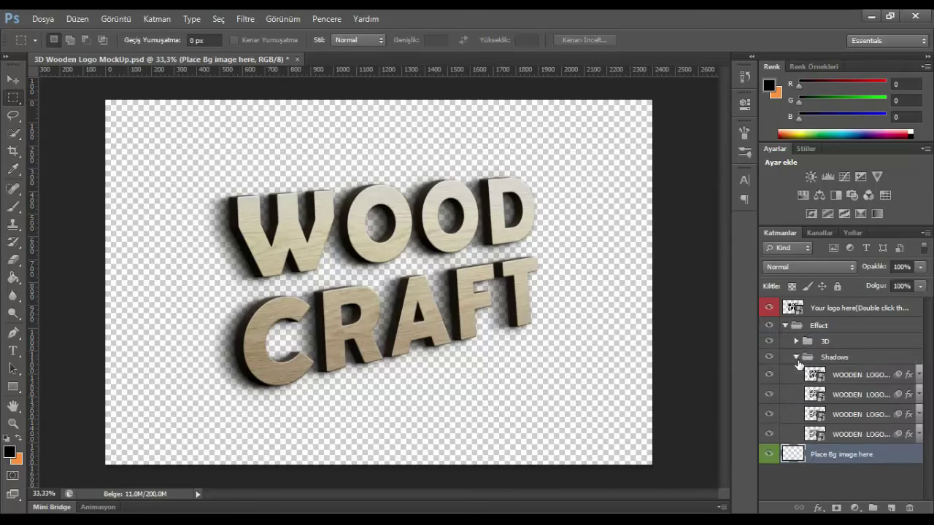
click(797, 358)
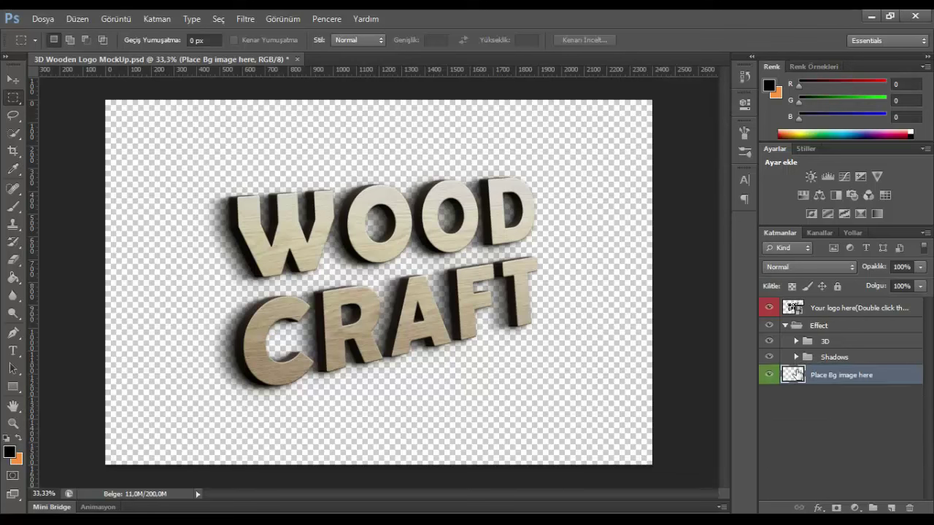
click(784, 325)
Check the Your logo here layer name without changing it, then return to the Freepik page
click(795, 309)
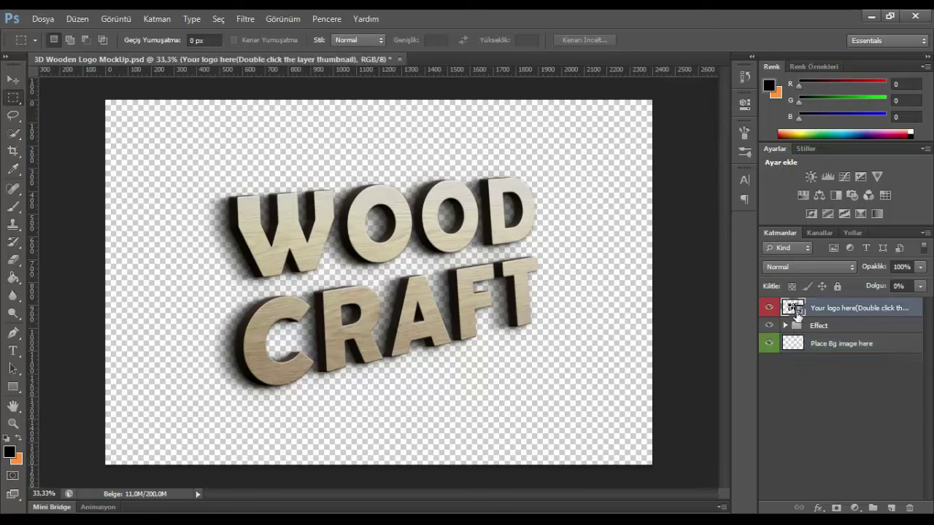
double_click(873, 310)
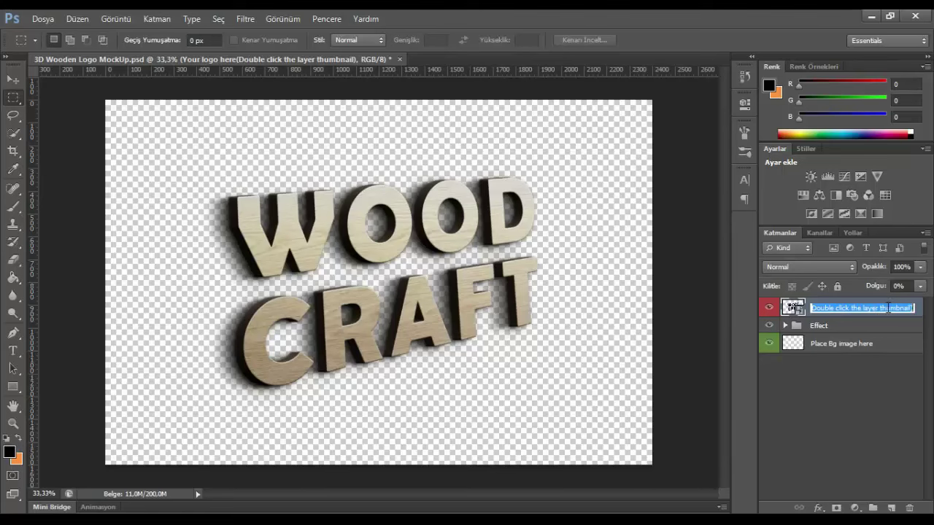
drag(887, 308, 847, 308)
click(783, 309)
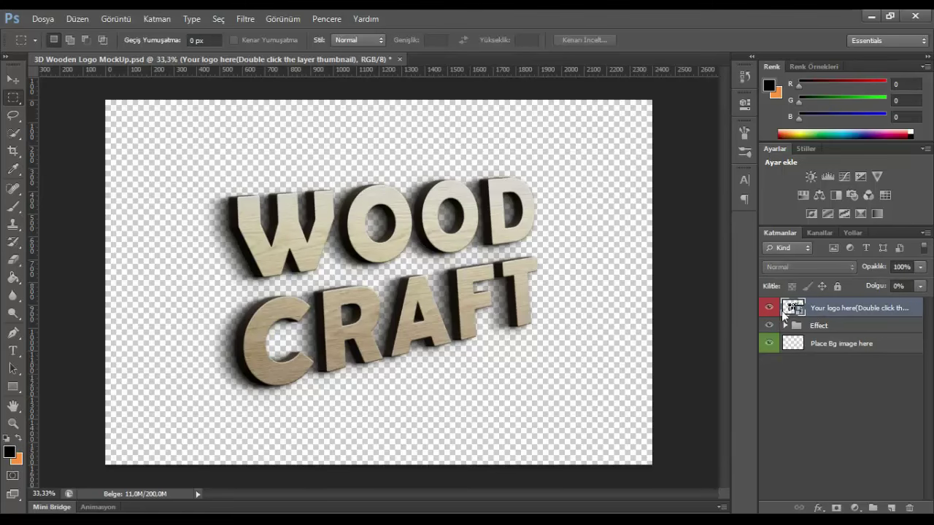
click(847, 468)
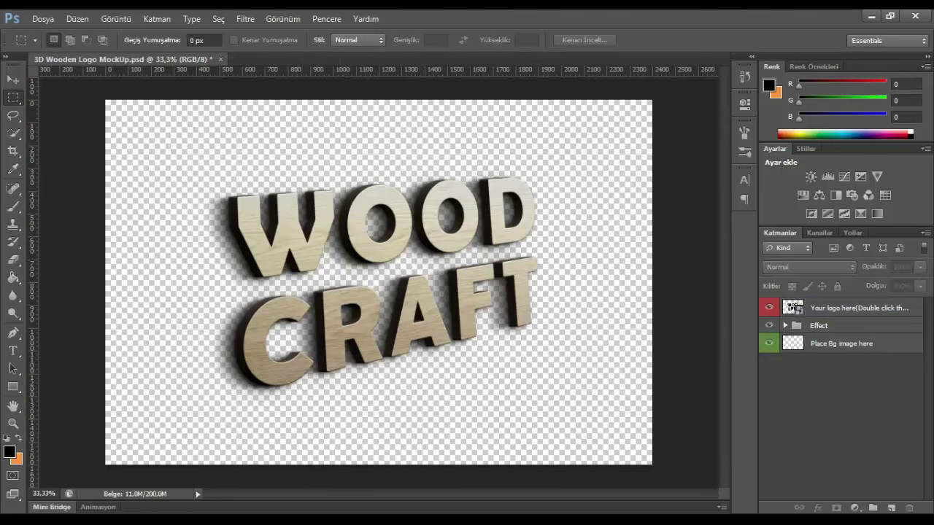
click(871, 15)
scroll(478, 366, up, 2)
Show the desktop to check Mug Mockup 01.png, then restore the taskbar window
scroll(478, 367, up, 4)
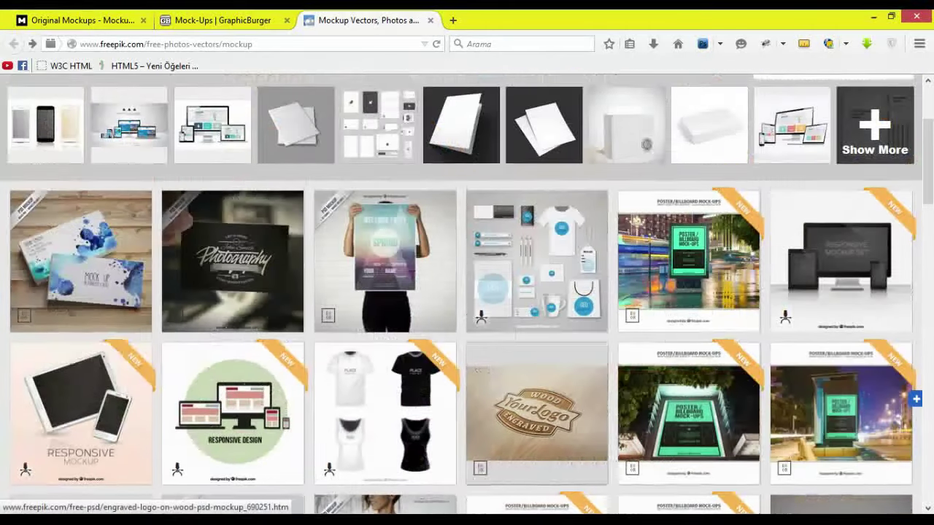
key(super+d)
click(377, 253)
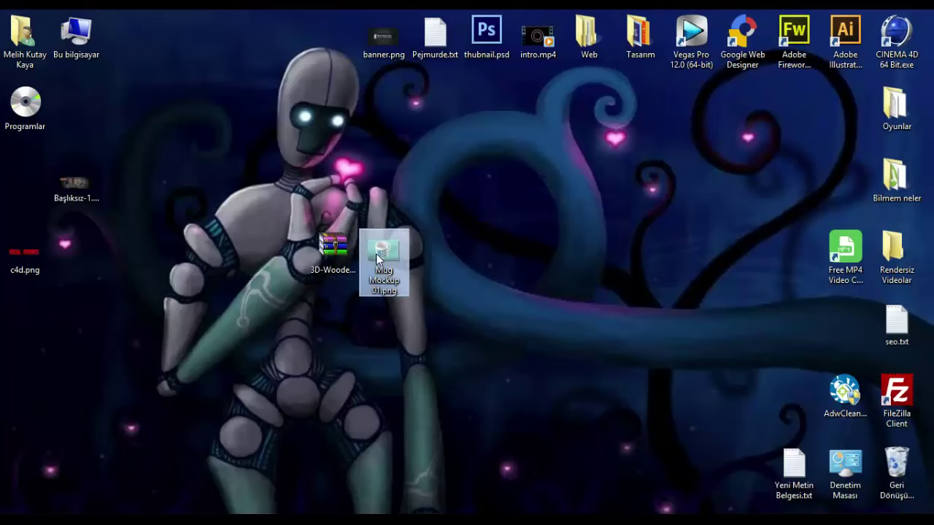
click(186, 216)
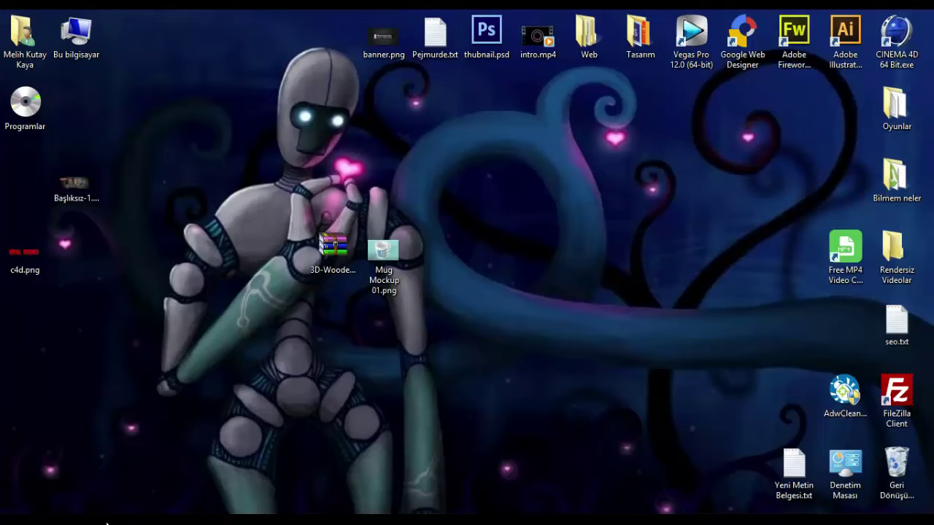
click(137, 523)
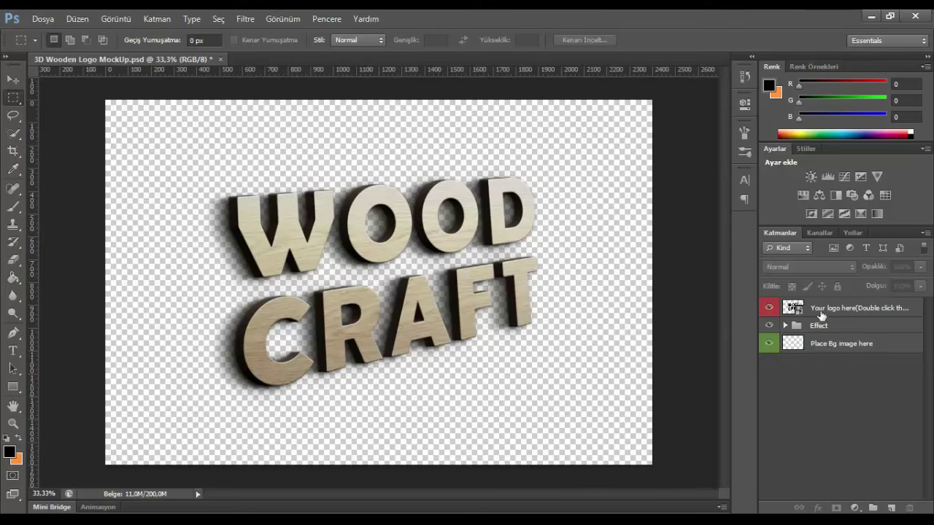
Open the Your logo here smart object as WOODEN LOGO11.psb, disabling the notice permanently
click(791, 307)
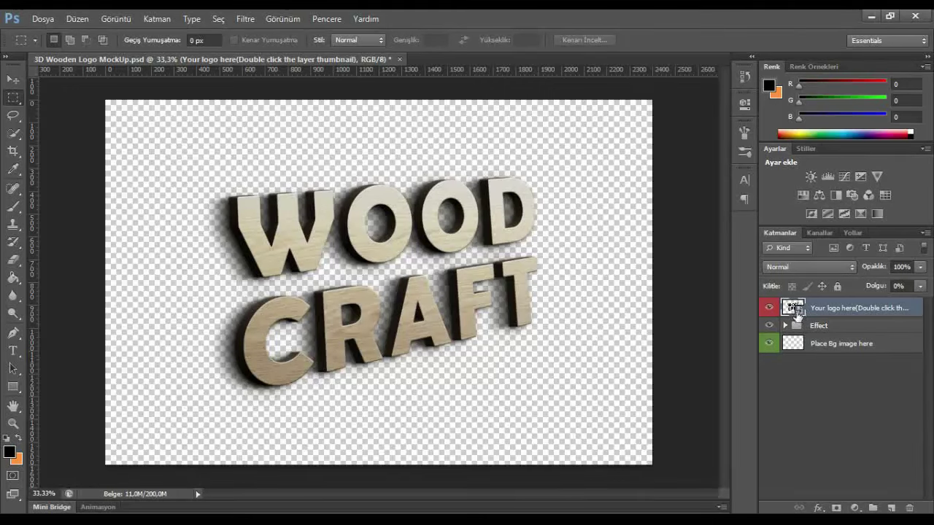
double_click(793, 308)
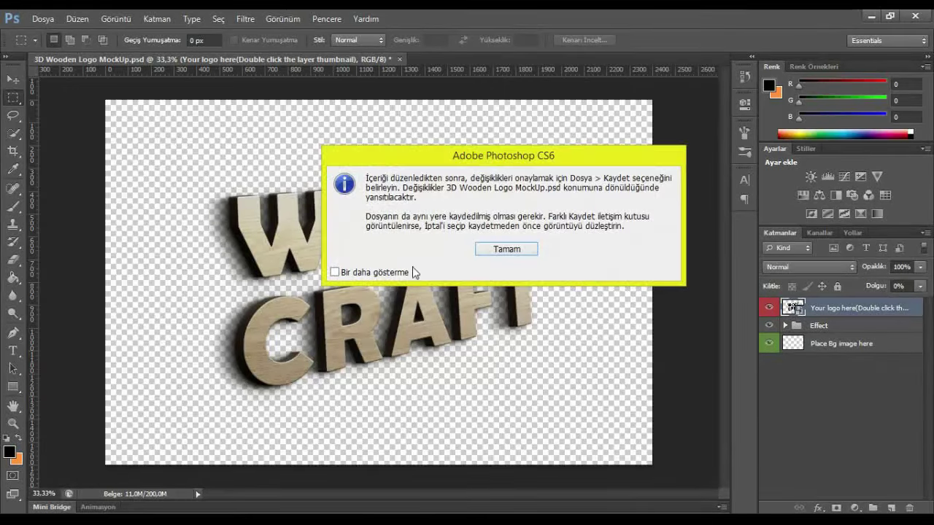
click(354, 274)
click(505, 249)
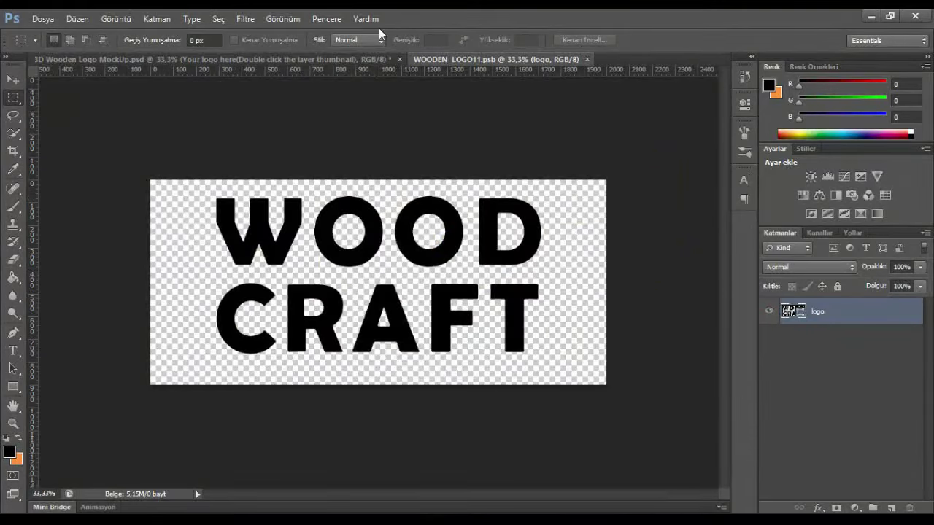
click(360, 57)
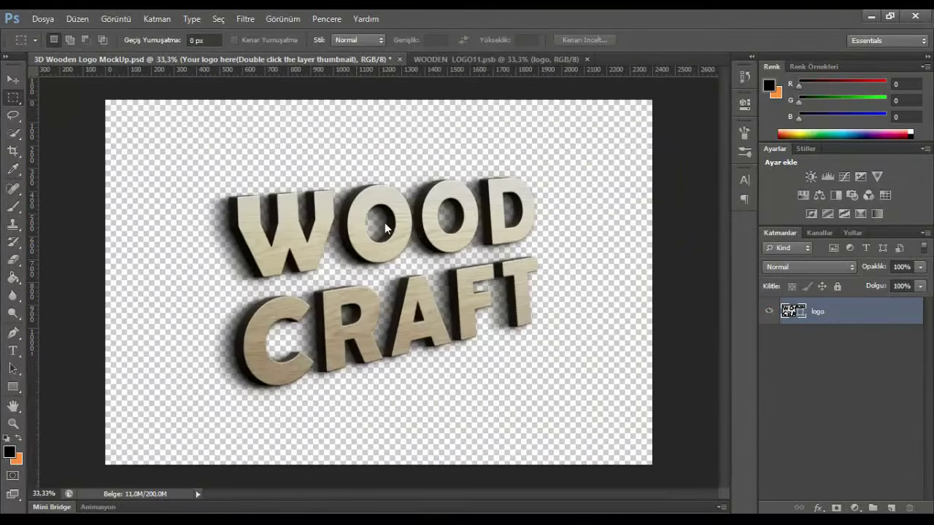
click(478, 57)
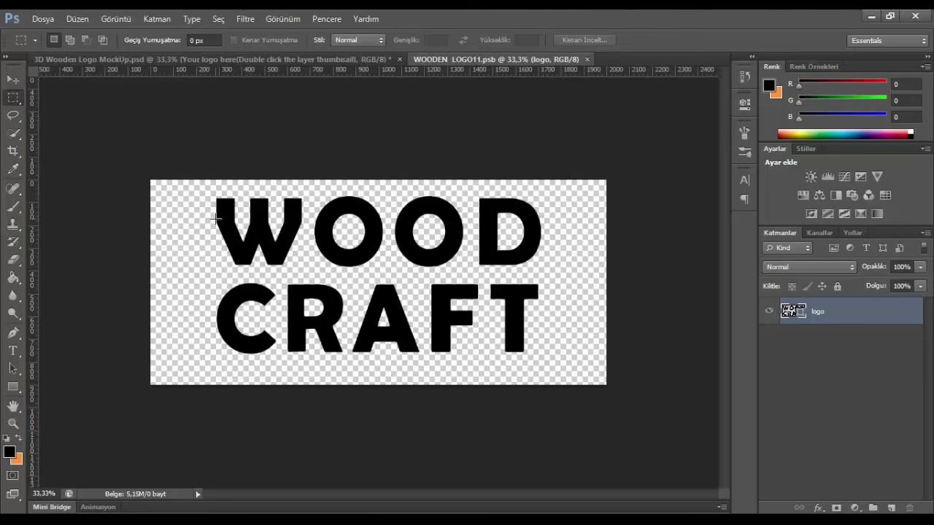
drag(272, 318, 549, 278)
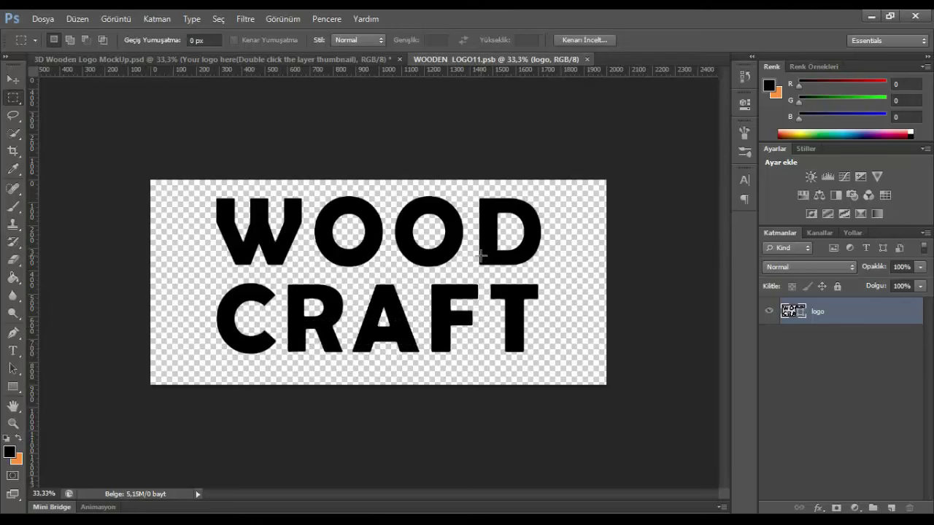
click(483, 257)
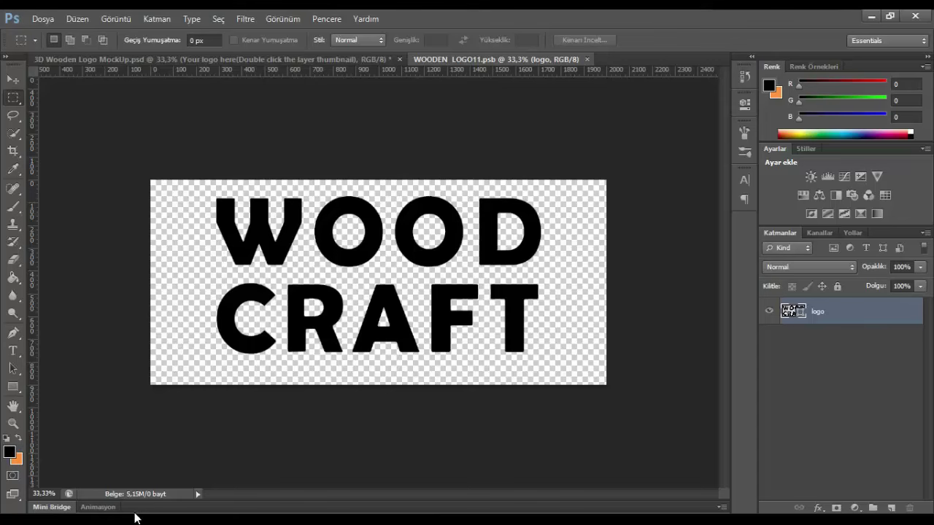
Browse to Masaüstü > Tasarım in File Explorer and drag logo.png into WOODEN LOGO11.psb
key(super+e)
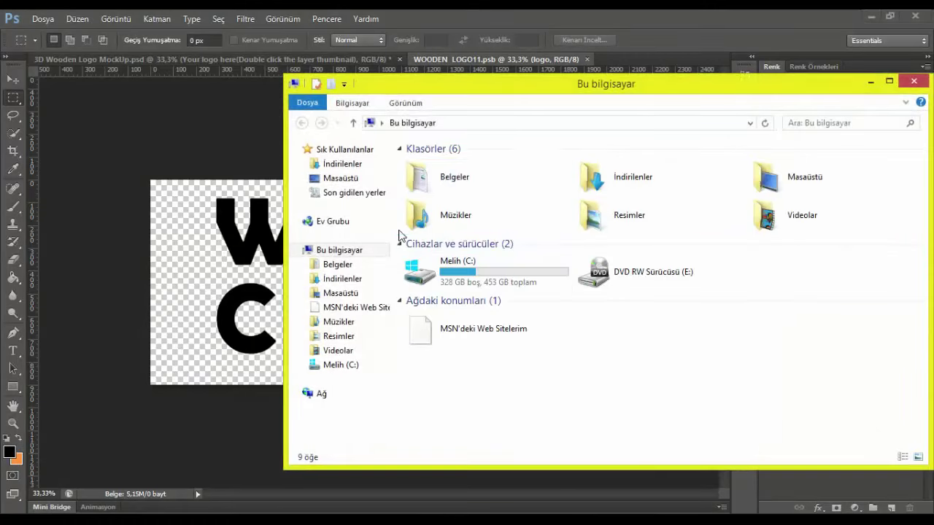
double_click(475, 192)
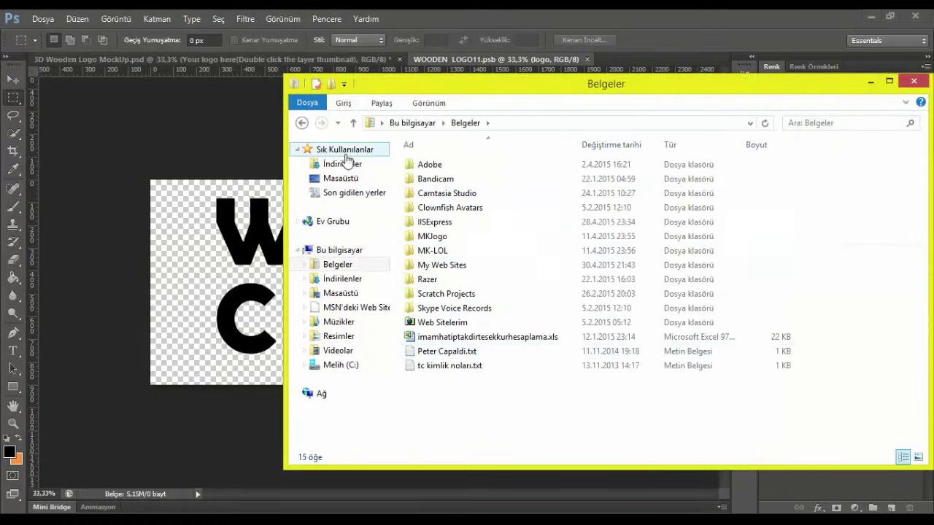
click(279, 104)
key(alt+Tab)
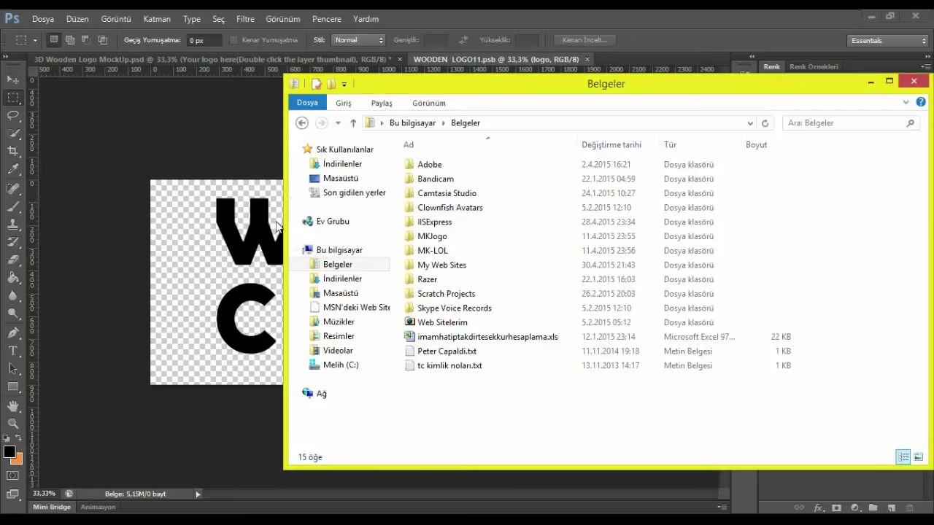
click(301, 122)
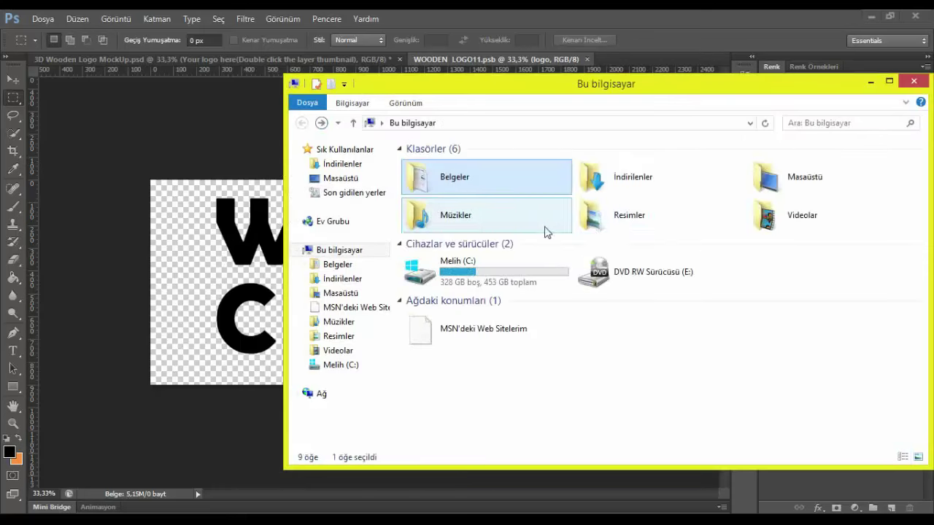
double_click(764, 174)
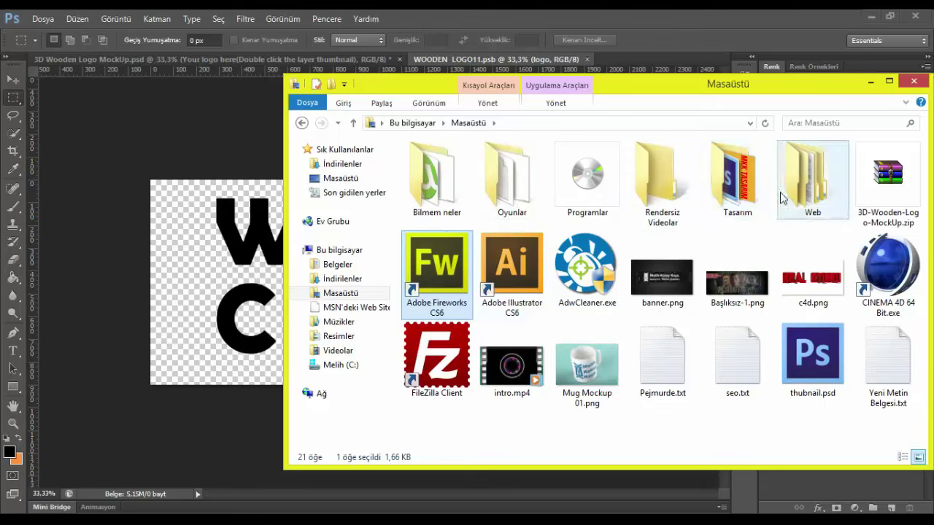
double_click(744, 197)
scroll(481, 365, down, 3)
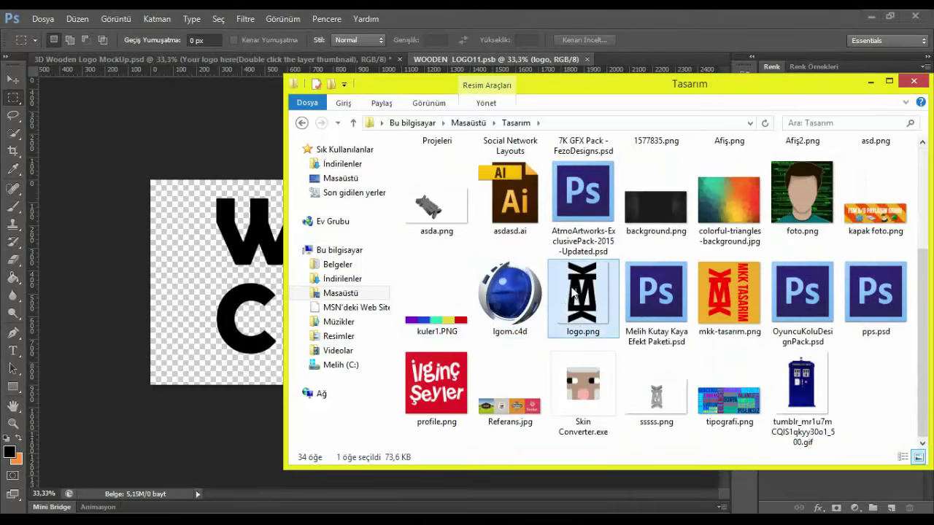
drag(573, 320, 284, 330)
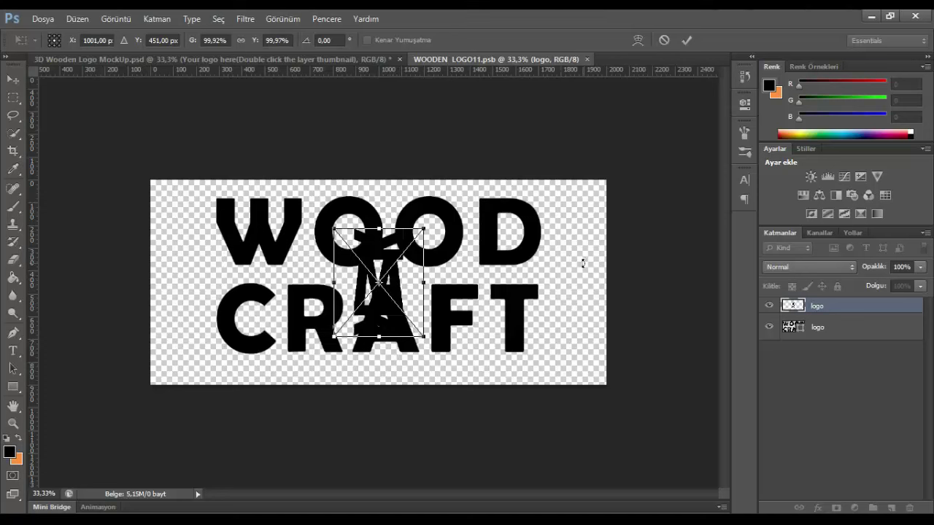
Commit the placed M emblem and hide the WOOD CRAFT text layer
key(Return)
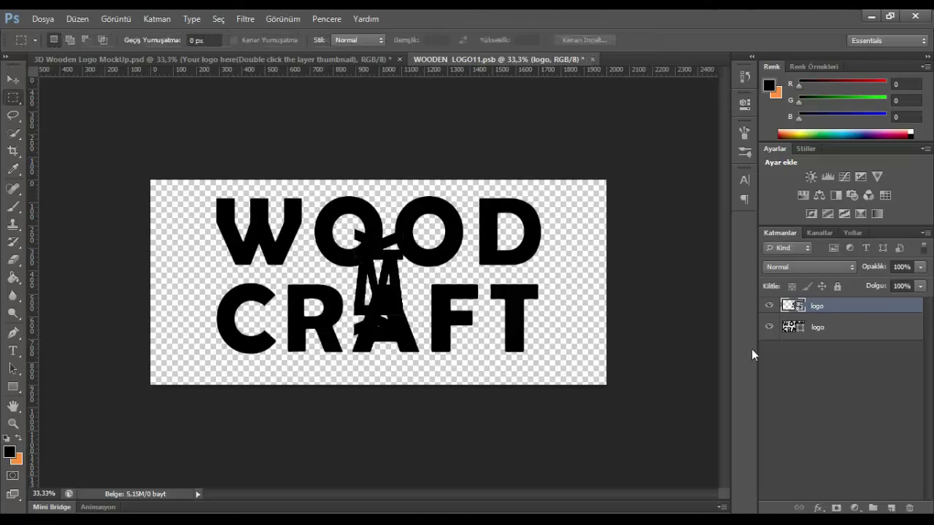
click(769, 327)
click(769, 306)
click(768, 305)
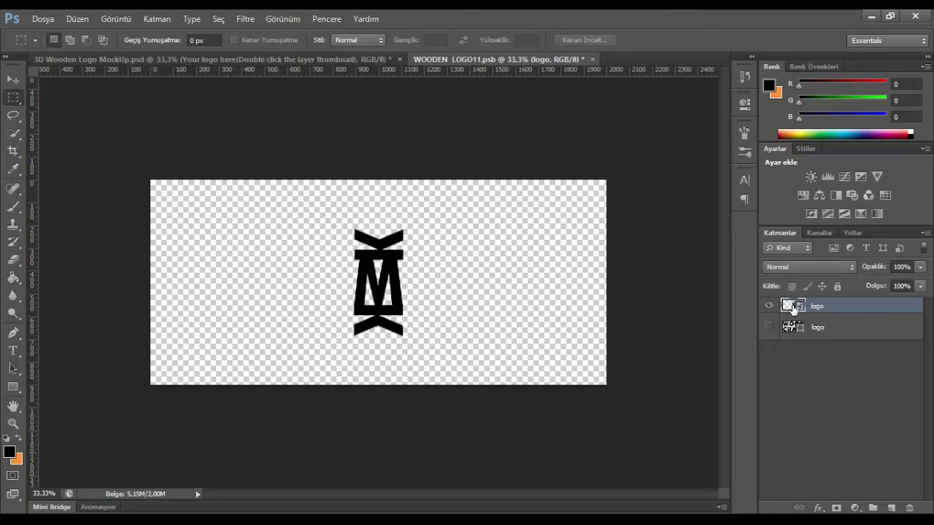
Scale the M emblem to about 182% so it fills the canvas height
key(ctrl+t)
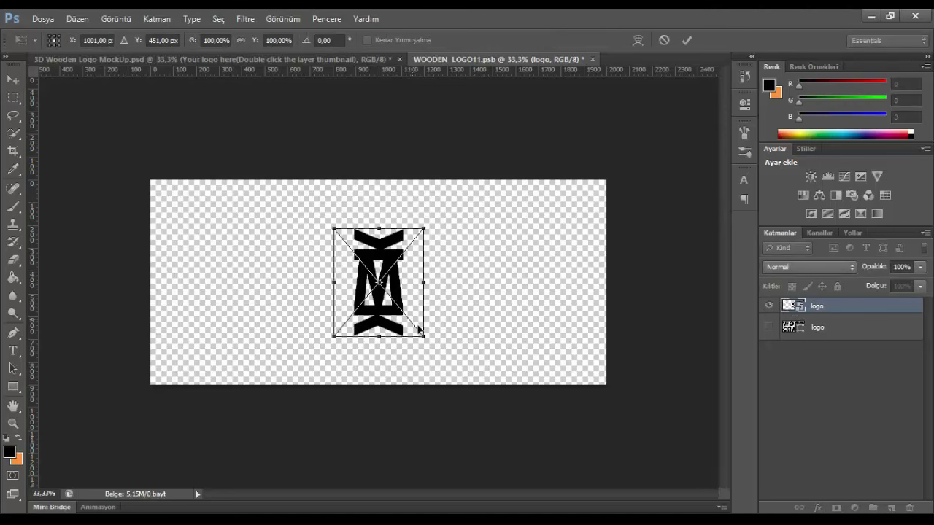
drag(422, 335, 473, 377)
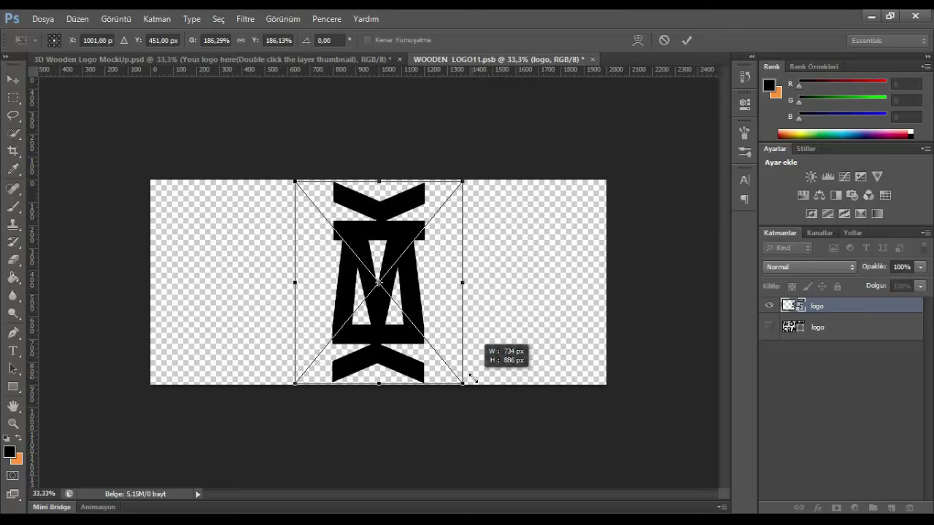
drag(472, 377, 468, 378)
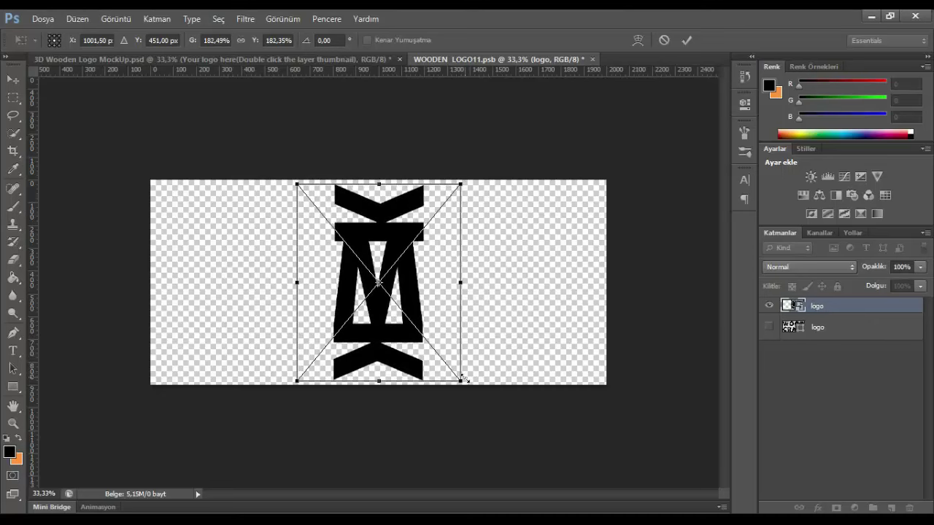
key(Return)
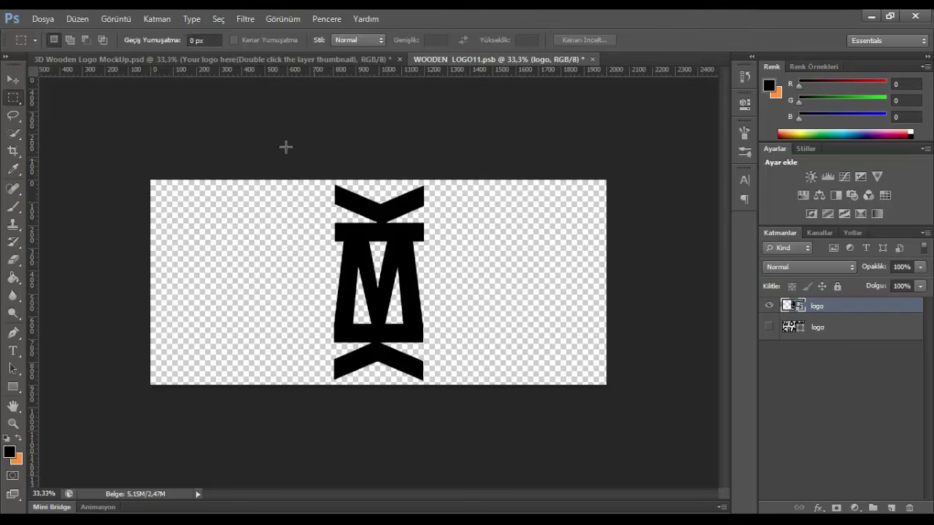
Save WOODEN LOGO11.psb and close it to return to the wooden mockup
click(41, 19)
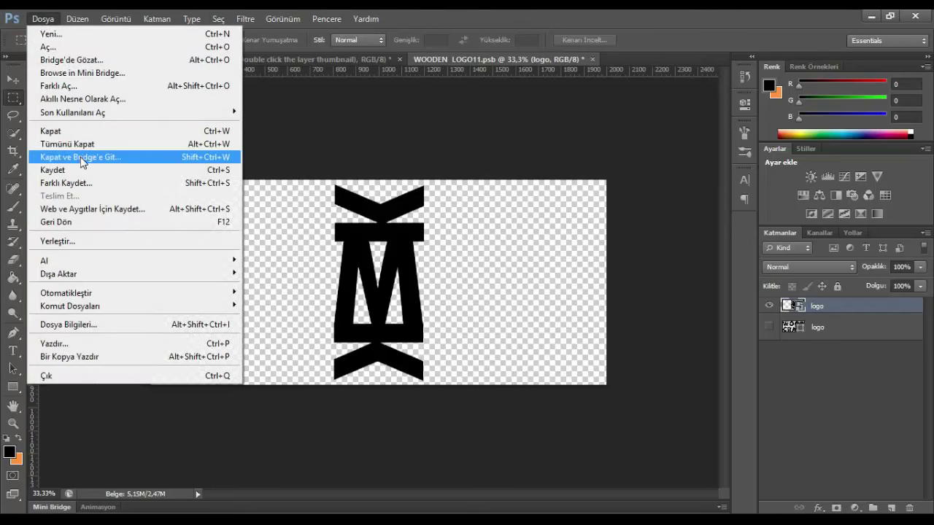
click(62, 174)
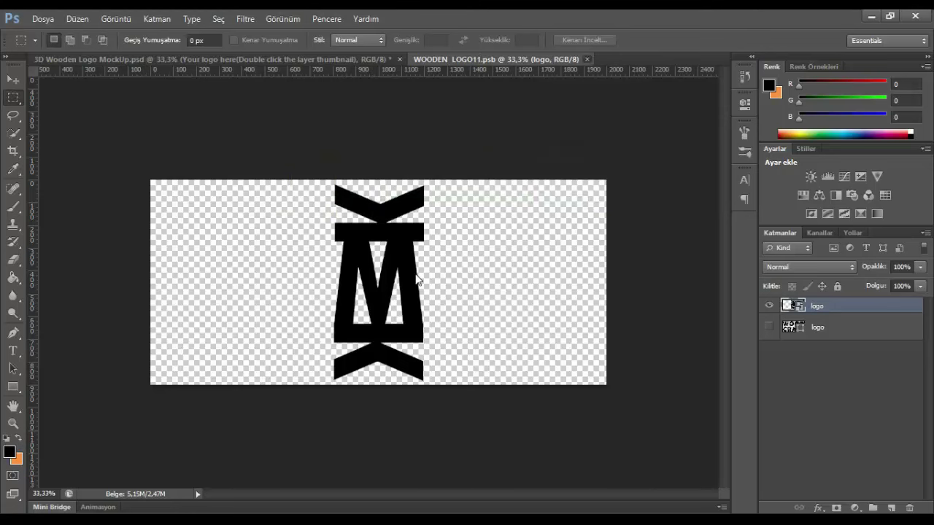
key(ctrl+w)
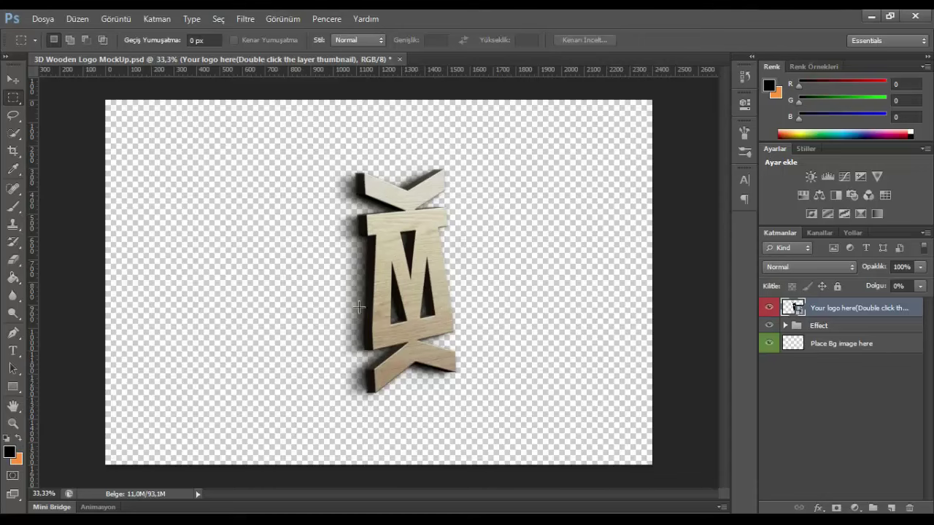
Bring the mockup's WinRAR archive forward and select the background image in it
click(70, 522)
click(623, 524)
click(624, 524)
click(250, 261)
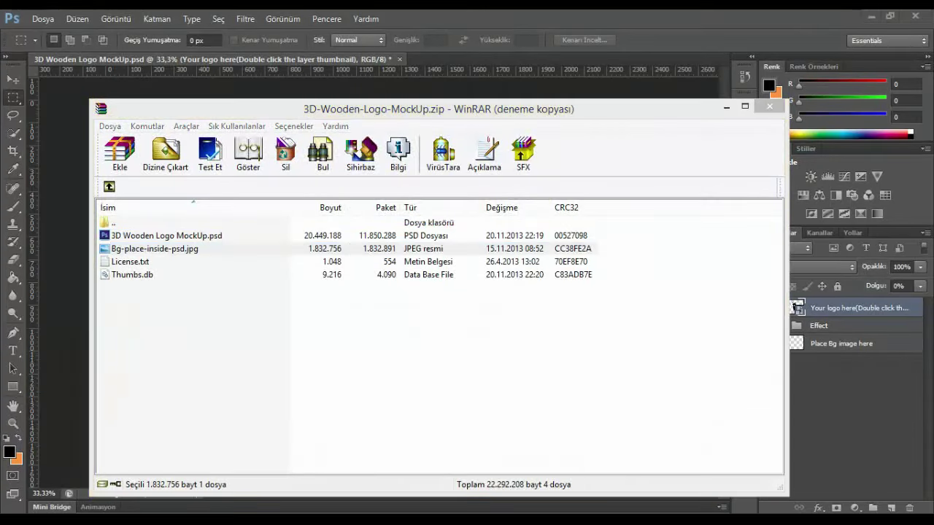
click(117, 522)
scroll(474, 335, up, 5)
scroll(516, 334, down, 3)
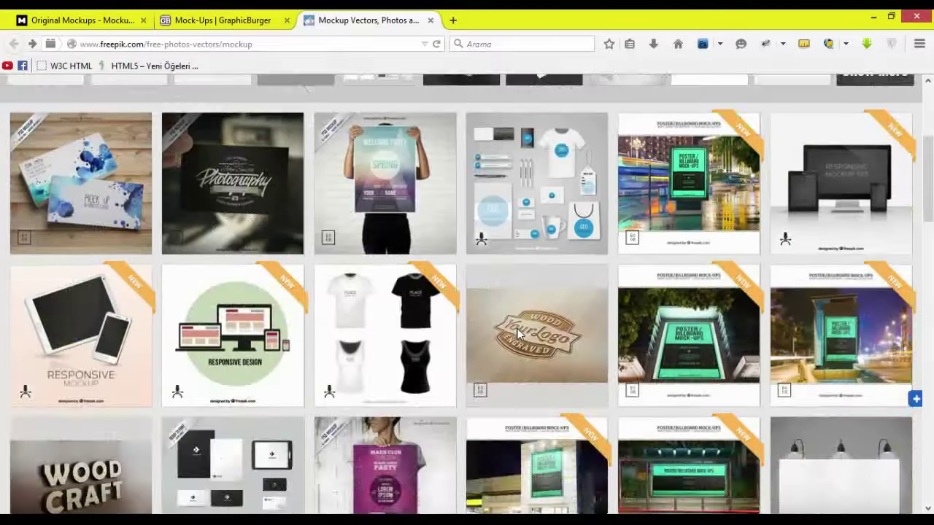
scroll(516, 334, down, 2)
click(223, 20)
scroll(686, 438, down, 8)
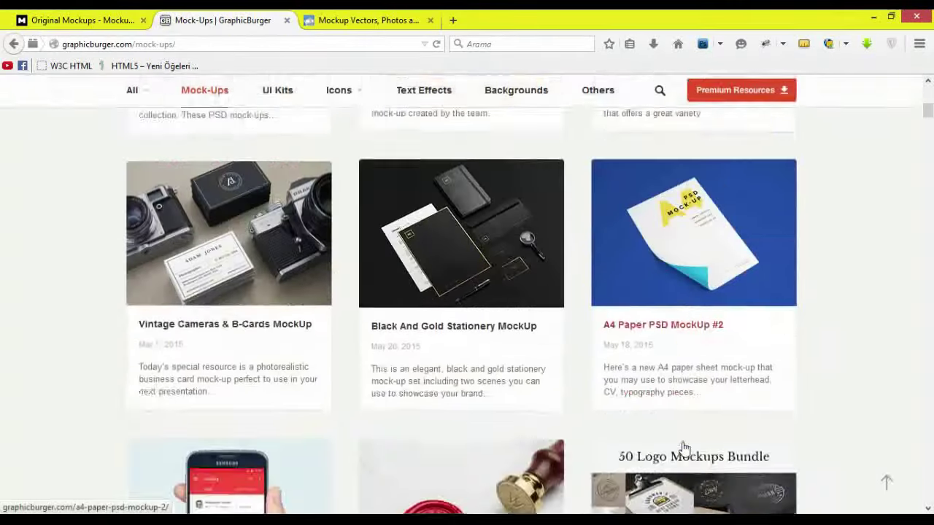
scroll(685, 438, down, 4)
scroll(685, 437, down, 2)
click(102, 20)
scroll(348, 273, down, 5)
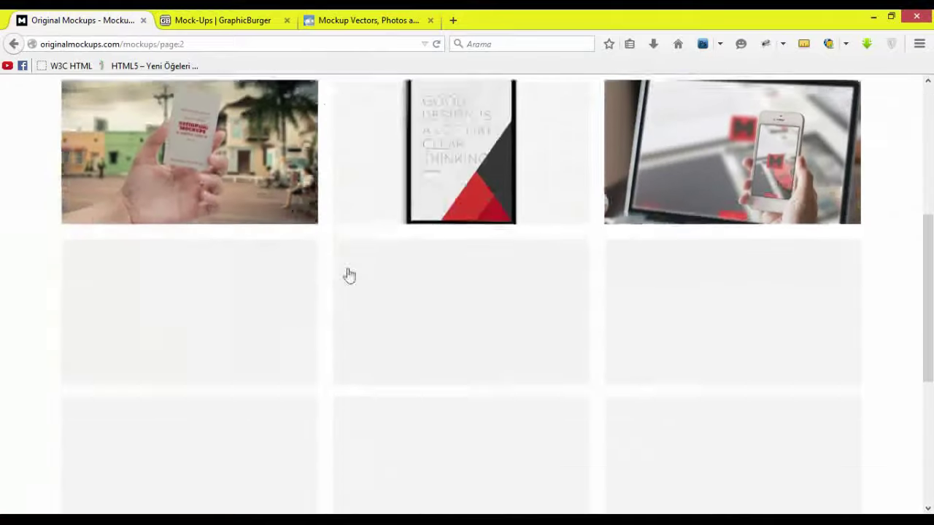
scroll(348, 273, down, 4)
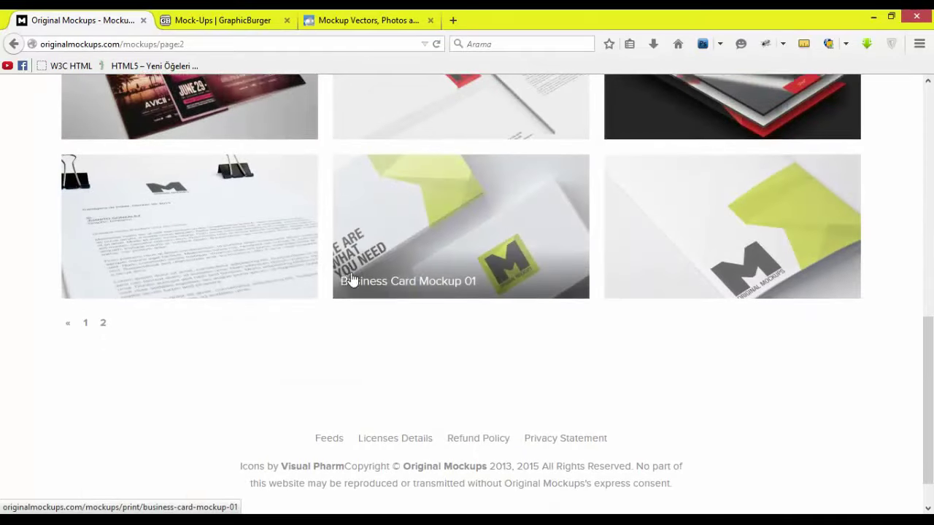
scroll(348, 263, up, 7)
scroll(348, 263, up, 3)
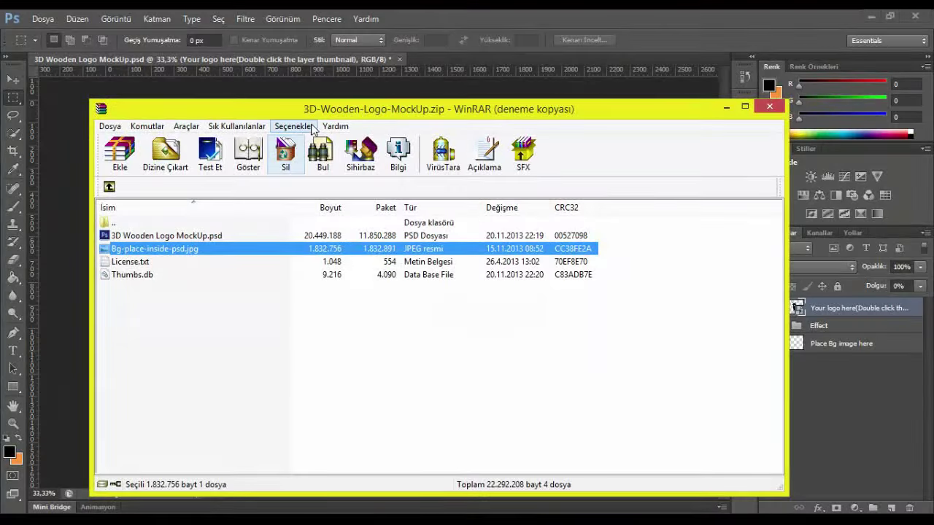
Move the WinRAR window aside, bring Bg-place-inside-psd.jpg into the wooden logo mockup, and return to Photoshop
drag(299, 108, 630, 101)
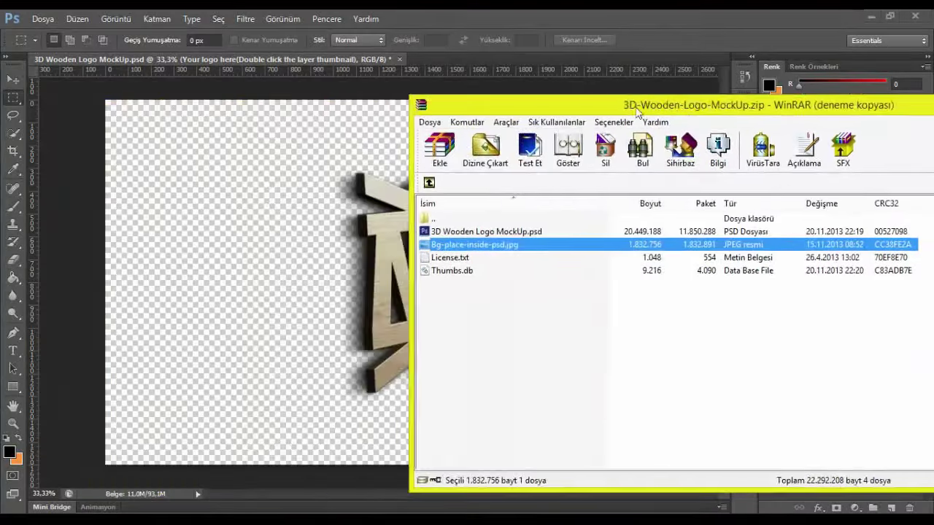
drag(462, 240, 444, 243)
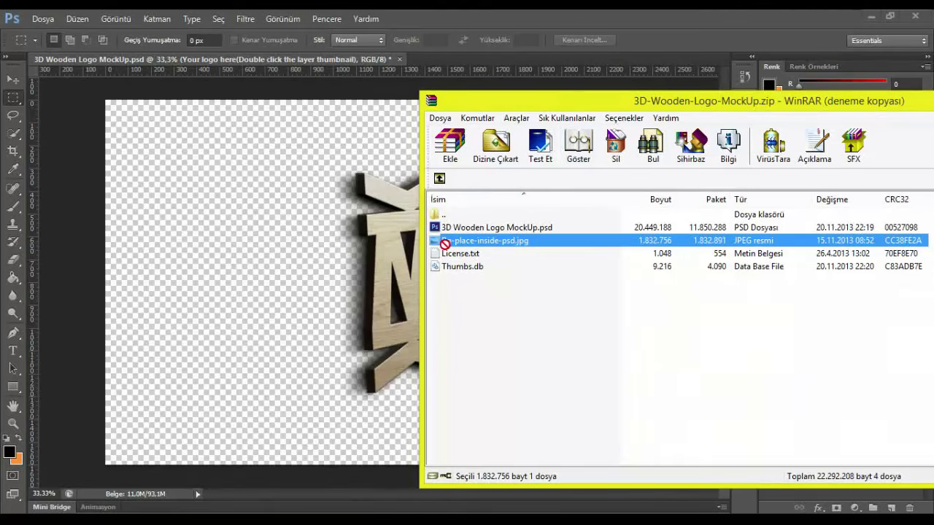
click(449, 245)
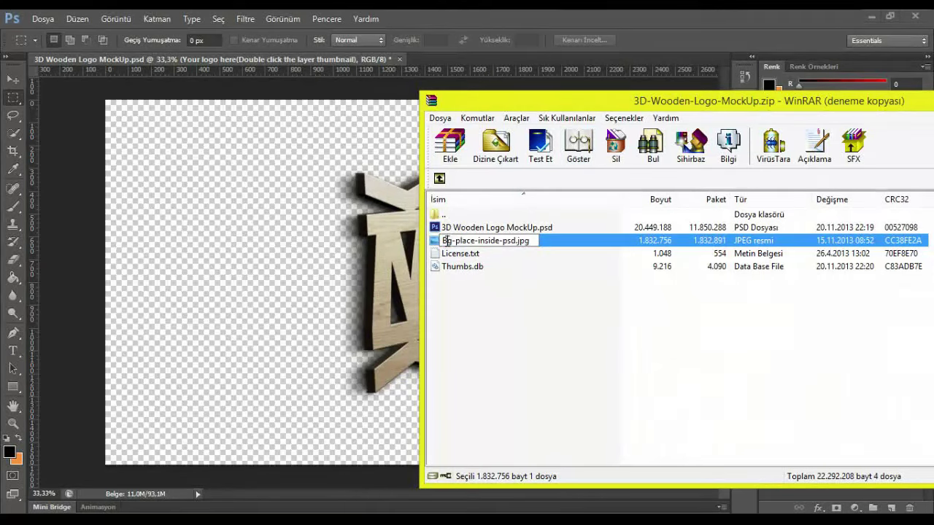
drag(451, 241, 517, 244)
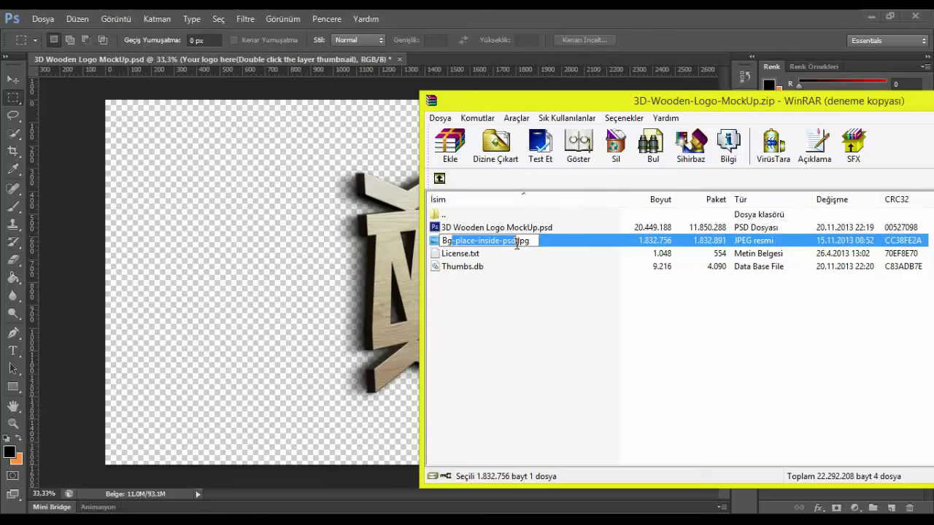
click(297, 229)
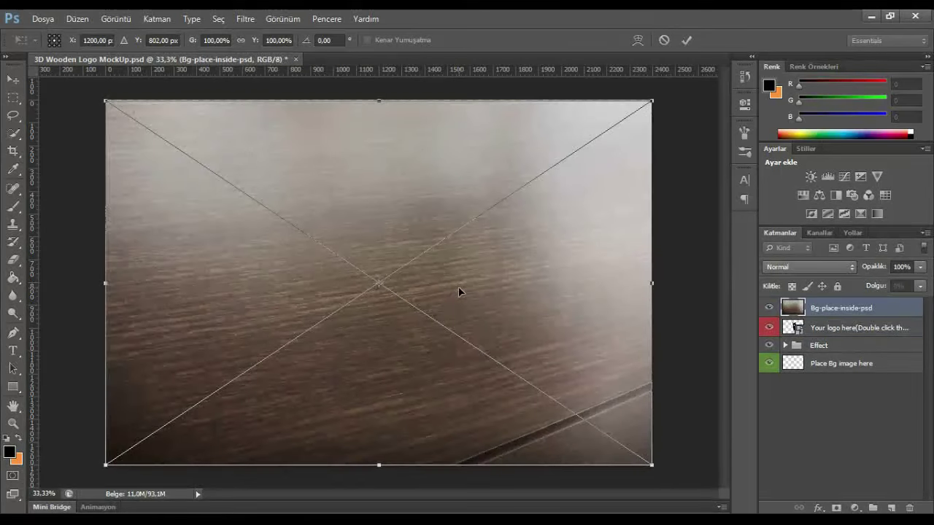
Fit the wooden table photo to the canvas, commit it, and move its layer below the Effect group
drag(456, 283, 456, 281)
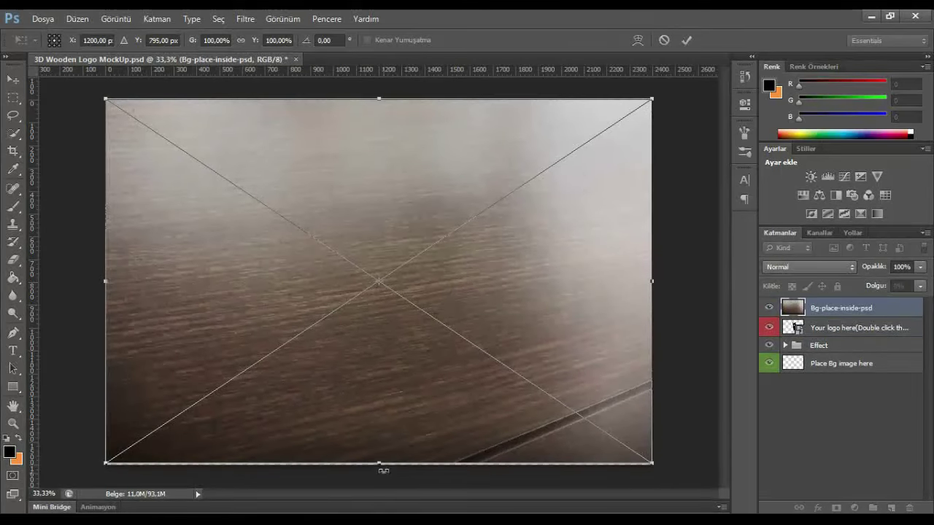
drag(380, 468, 380, 468)
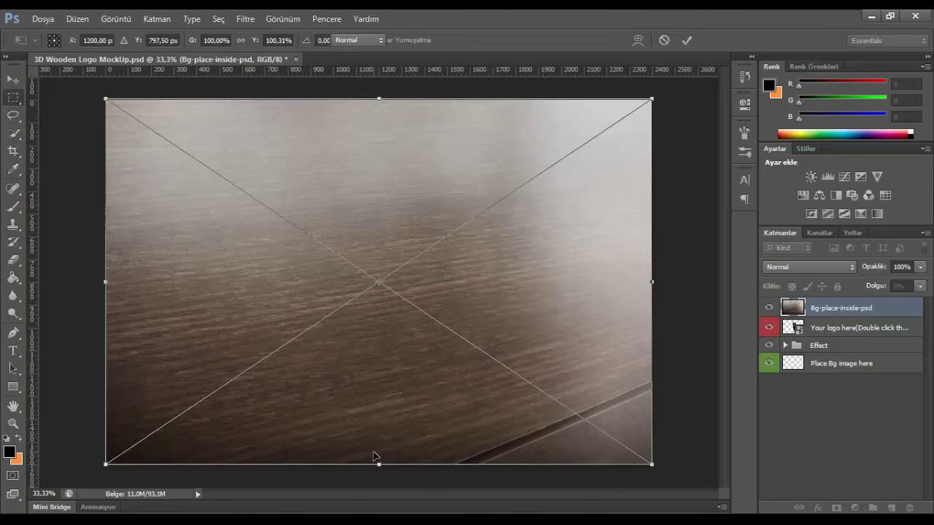
key(Return)
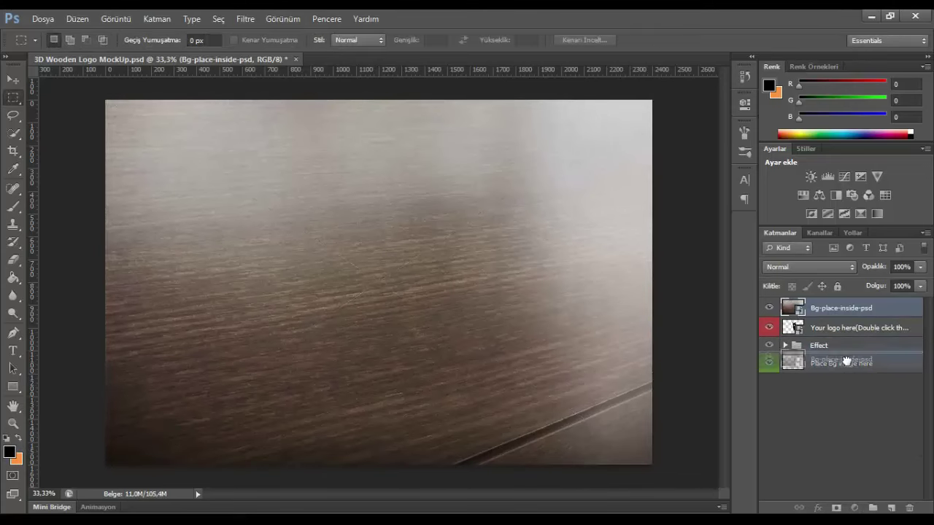
drag(833, 310, 839, 353)
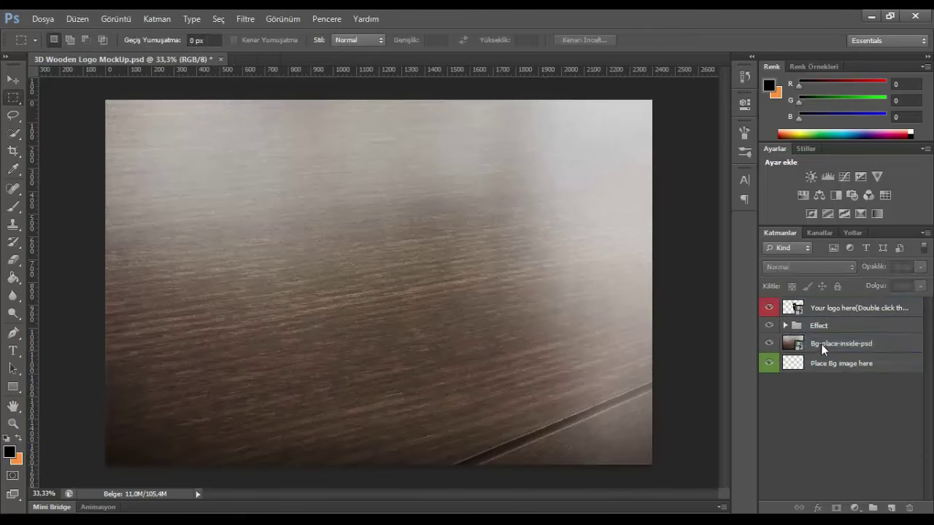